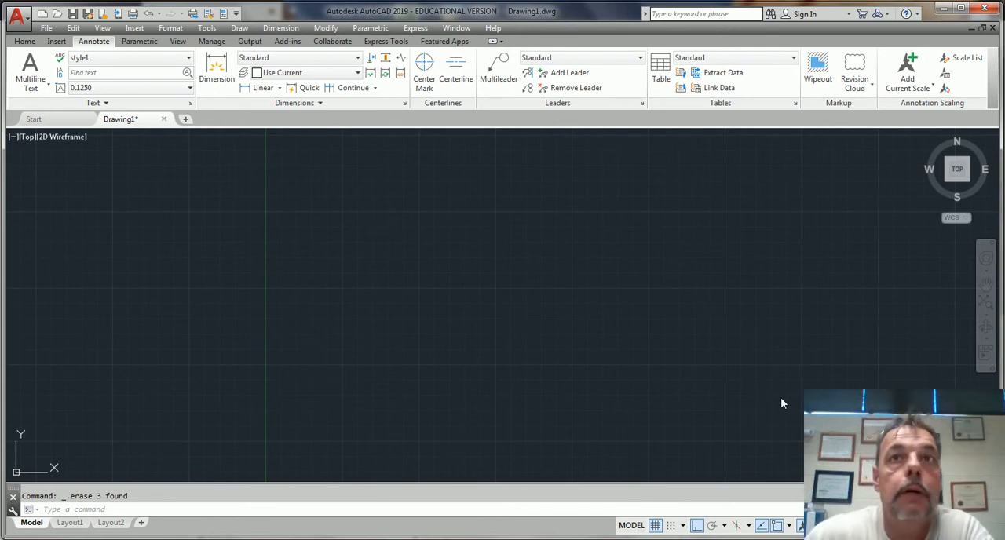
# Draw an ellipse with a horizontal axis of 70 and a distance of 25 to the other axis
pyautogui.click(419, 269)
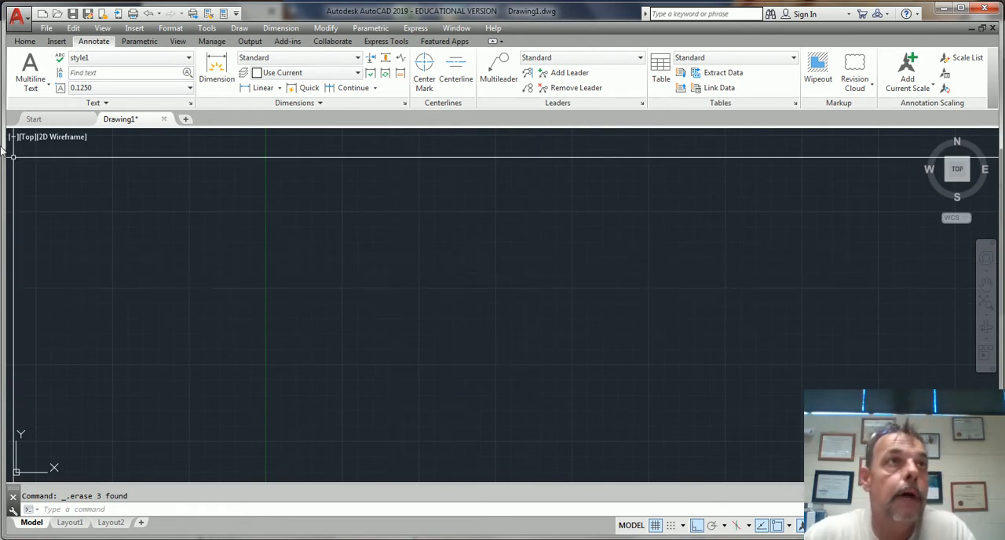
pyautogui.click(24, 41)
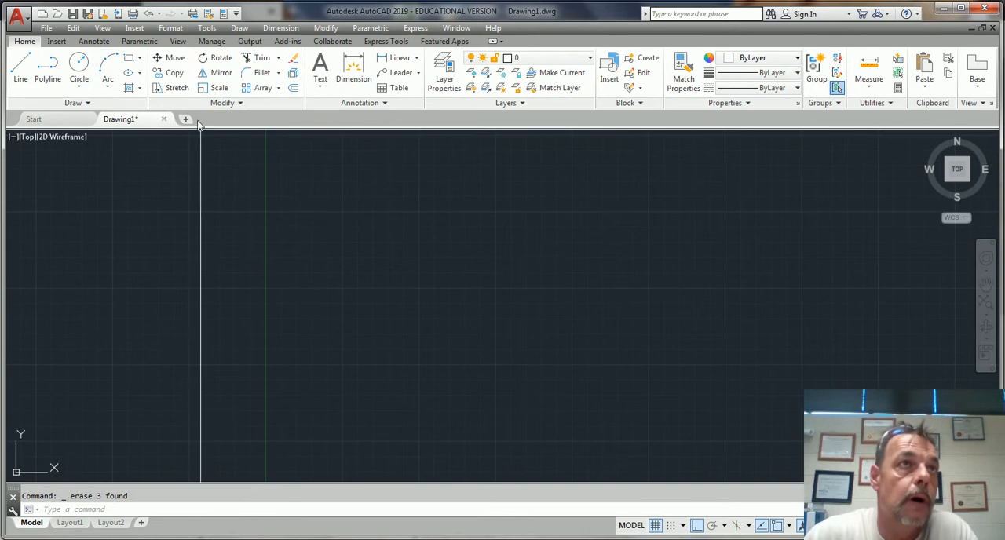
pyautogui.click(140, 73)
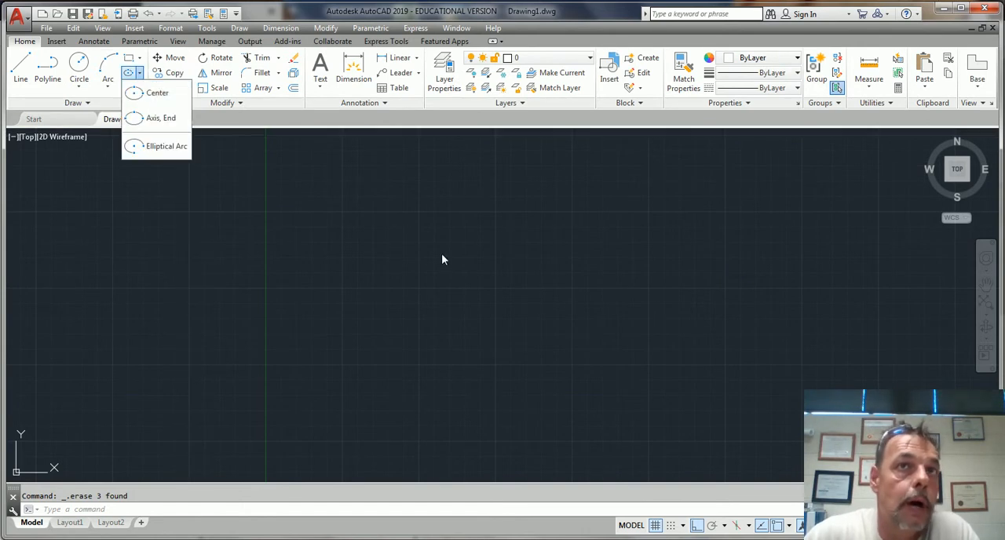
pyautogui.write('l')
pyautogui.press('Return')
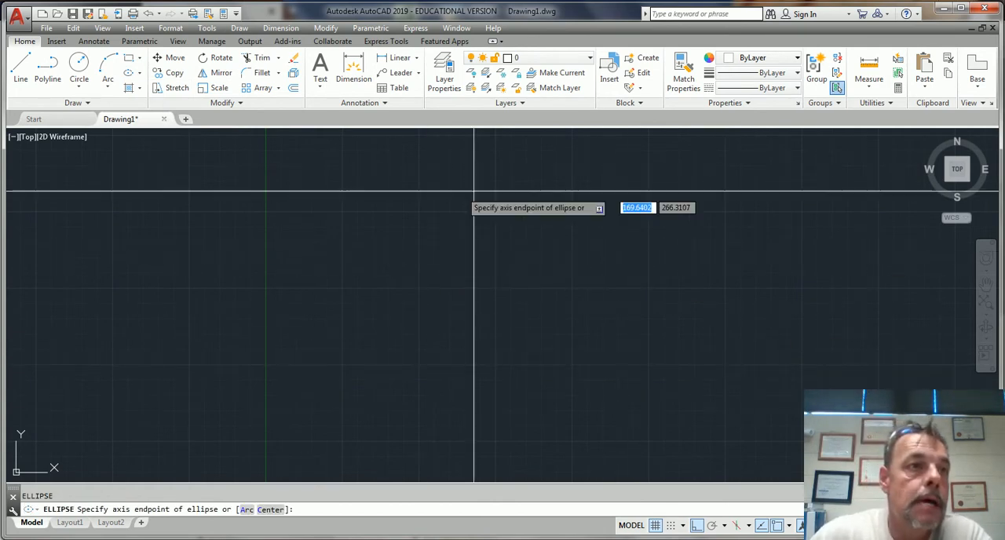
pyautogui.click(333, 296)
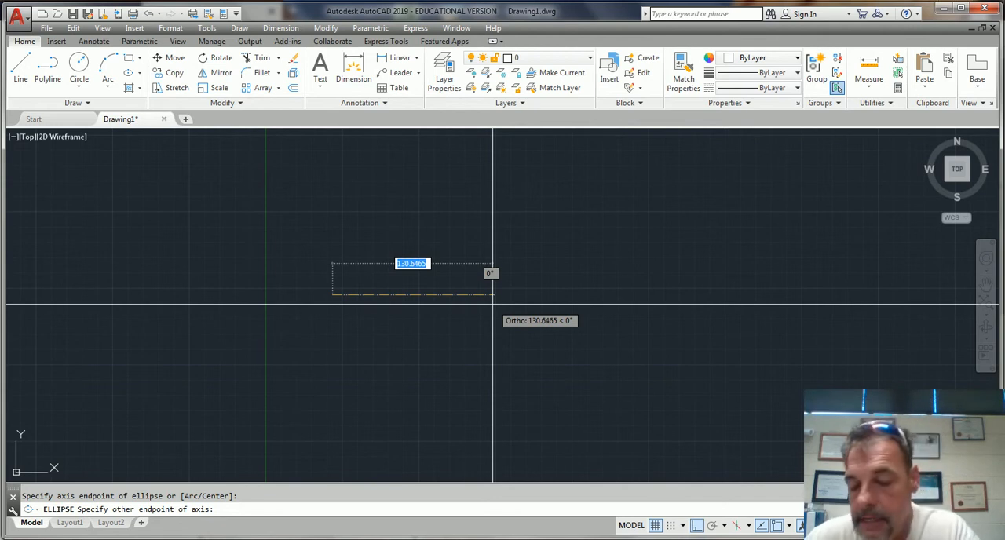
pyautogui.write('70')
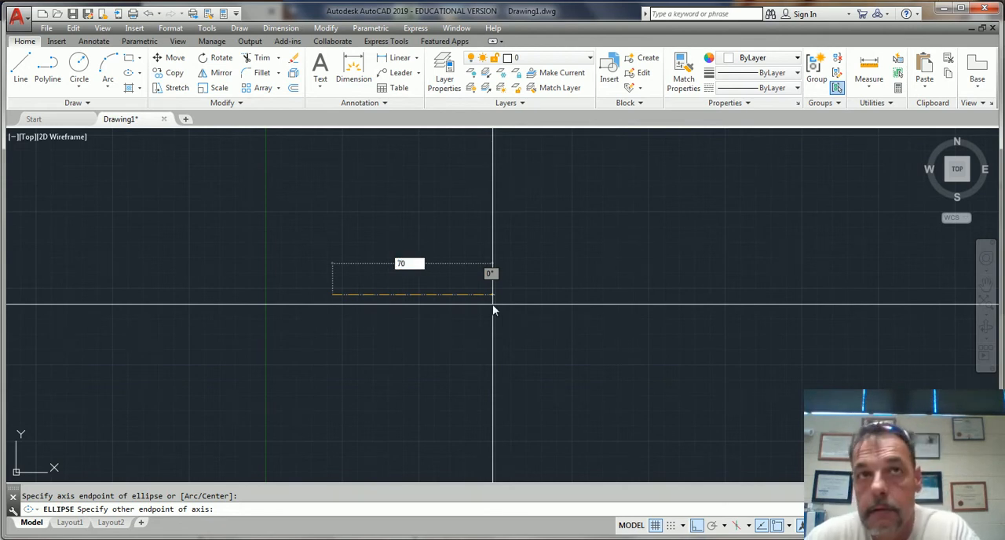
pyautogui.press('Return')
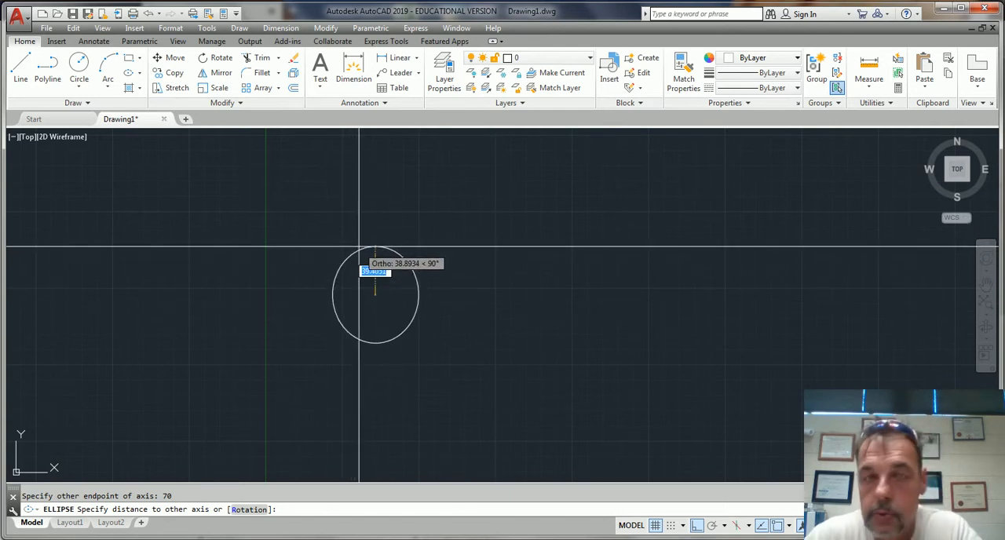
pyautogui.write('25')
pyautogui.press('Return')
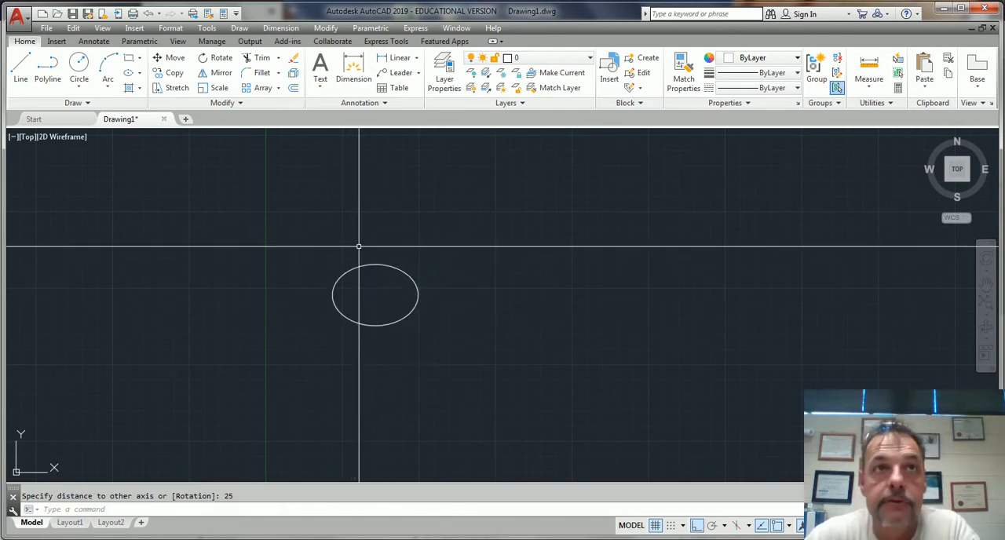
# Add a linear dimension between the ellipse's upper and lower quadrants to check its height, and delete the dimension
pyautogui.scroll(3, 370, 334)
pyautogui.moveTo(428, 282); pyautogui.dragTo(531, 258, button='middle')
pyautogui.scroll(2, 574, 260)
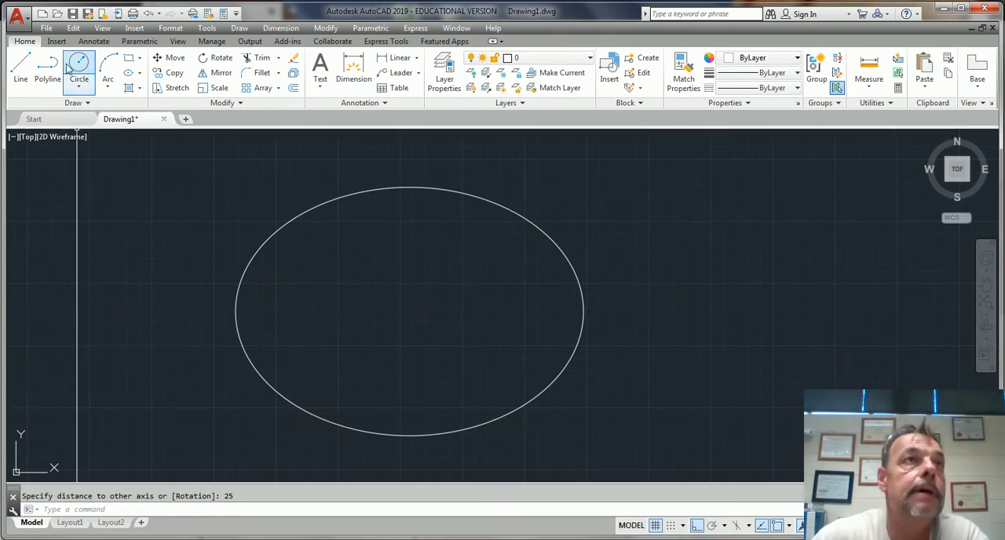
pyautogui.click(93, 41)
pyautogui.click(259, 88)
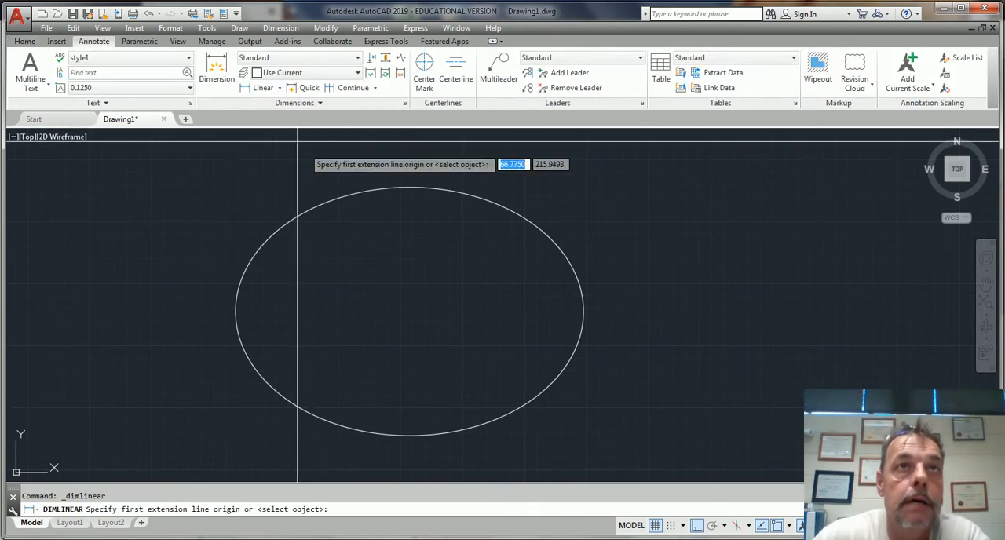
pyautogui.click(408, 187)
pyautogui.click(409, 436)
pyautogui.click(617, 332)
pyautogui.scroll(5, 612, 289)
pyautogui.scroll(-9, 613, 289)
pyautogui.click(612, 285)
pyautogui.press('Delete')
pyautogui.scroll(-5, 572, 322)
pyautogui.scroll(3, 549, 323)
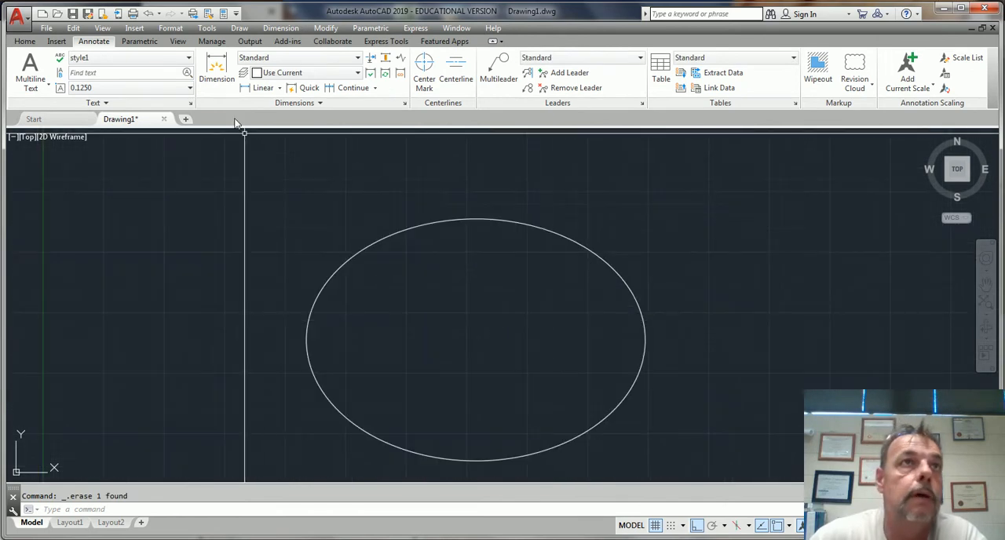
# Add a linear dimension between the ellipse's two side quadrants to check its width, and delete the dimension
pyautogui.click(263, 87)
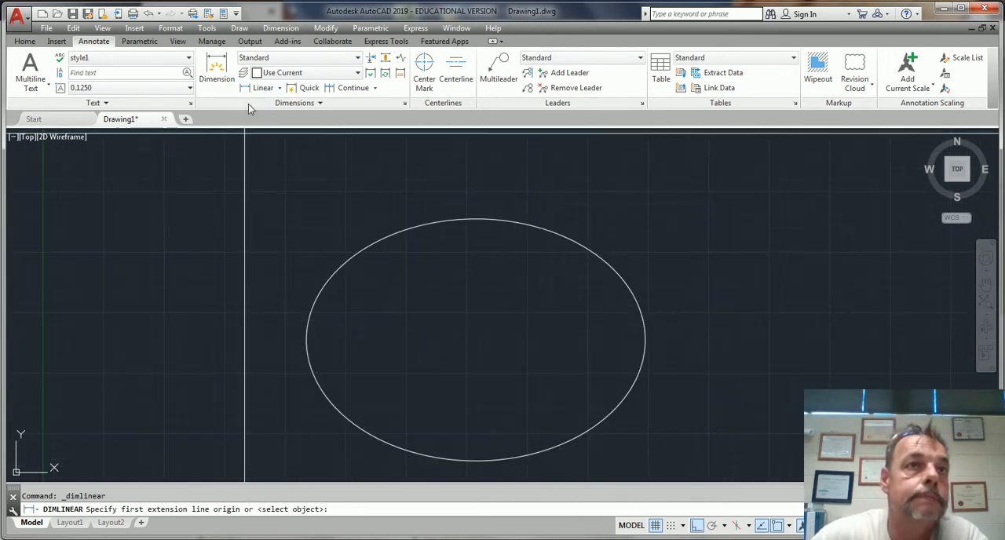
pyautogui.click(306, 341)
pyautogui.click(645, 341)
pyautogui.click(471, 196)
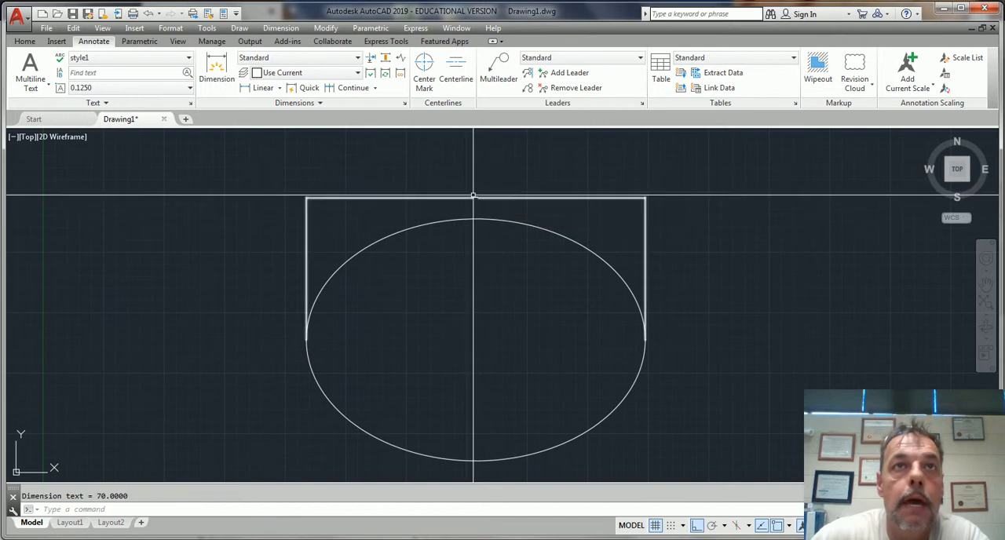
pyautogui.scroll(5, 474, 195)
pyautogui.scroll(-5, 483, 201)
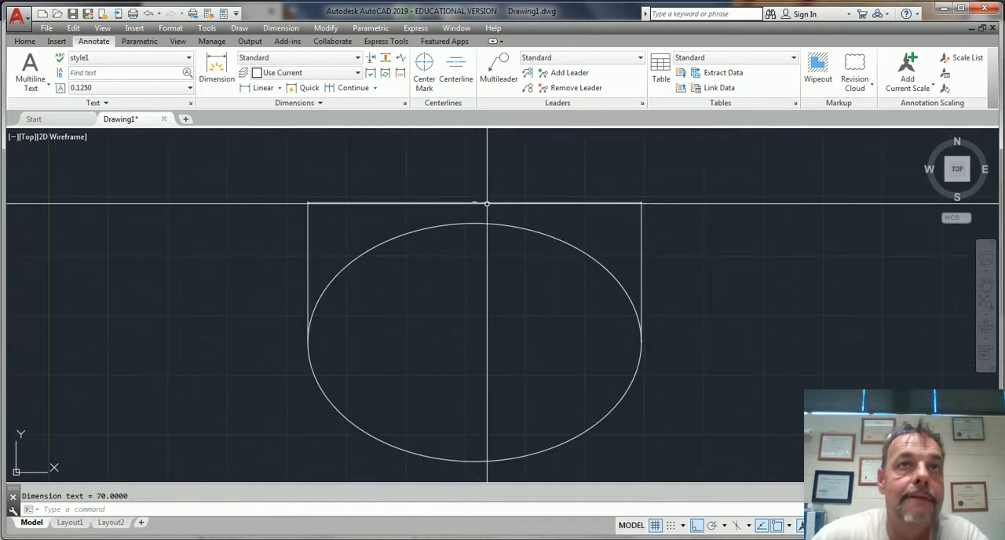
pyautogui.click(487, 203)
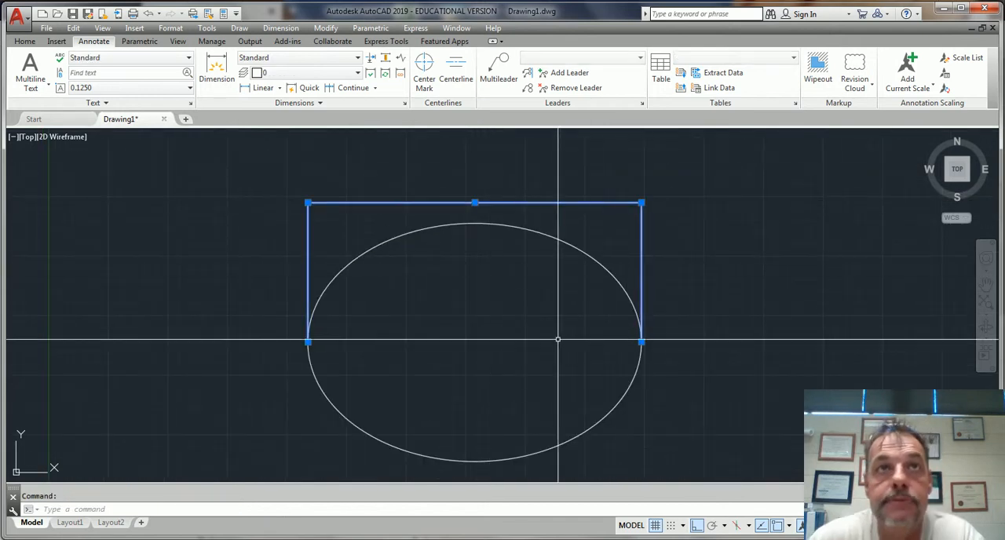
pyautogui.press('Delete')
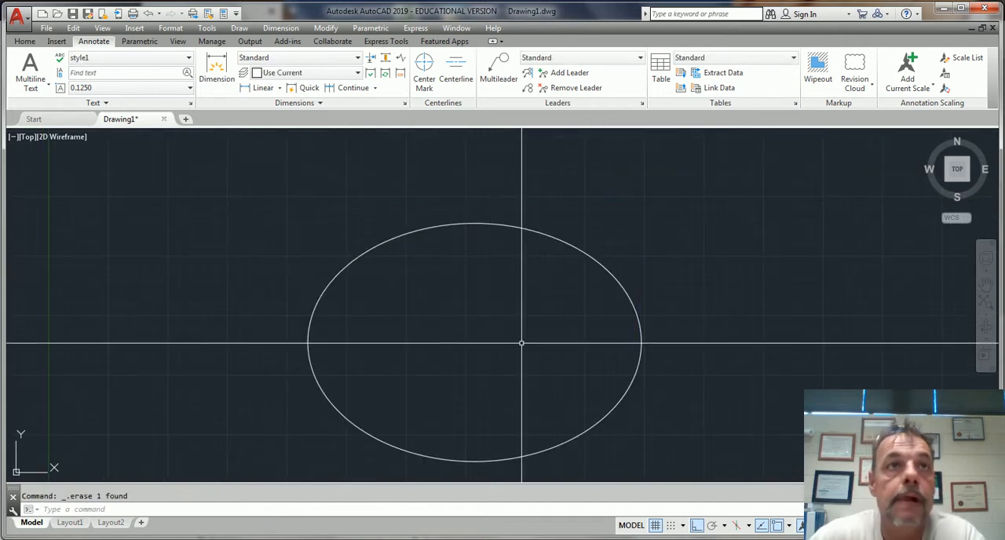
# Make the Center layer current and draw a horizontal line through the ellipse's center, extending past both side quadrants
pyautogui.click(19, 41)
pyautogui.click(587, 62)
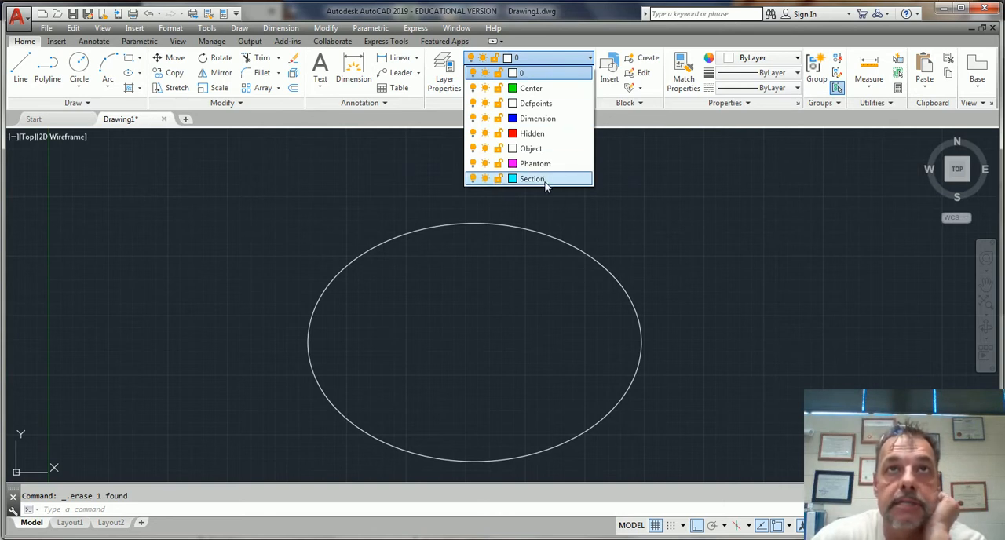
pyautogui.click(530, 88)
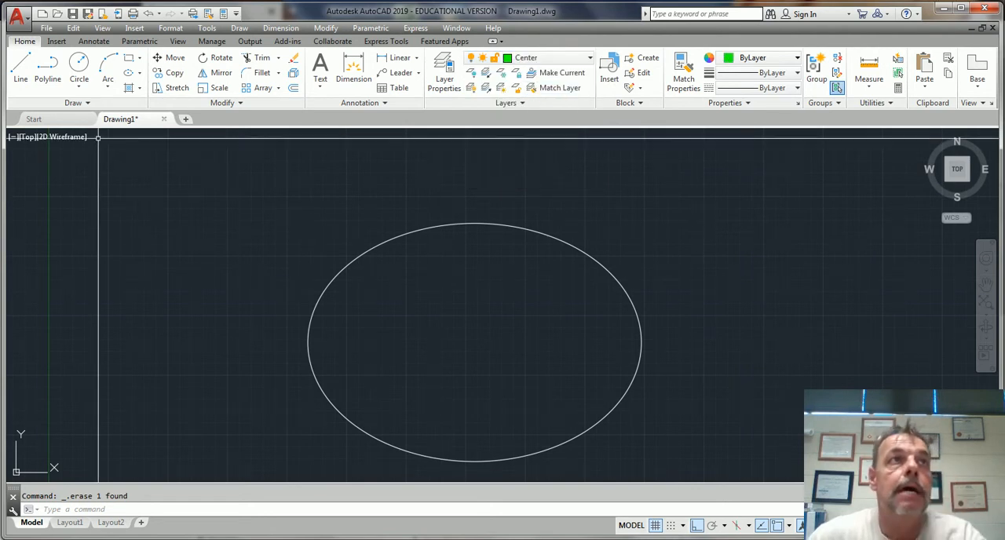
pyautogui.click(21, 69)
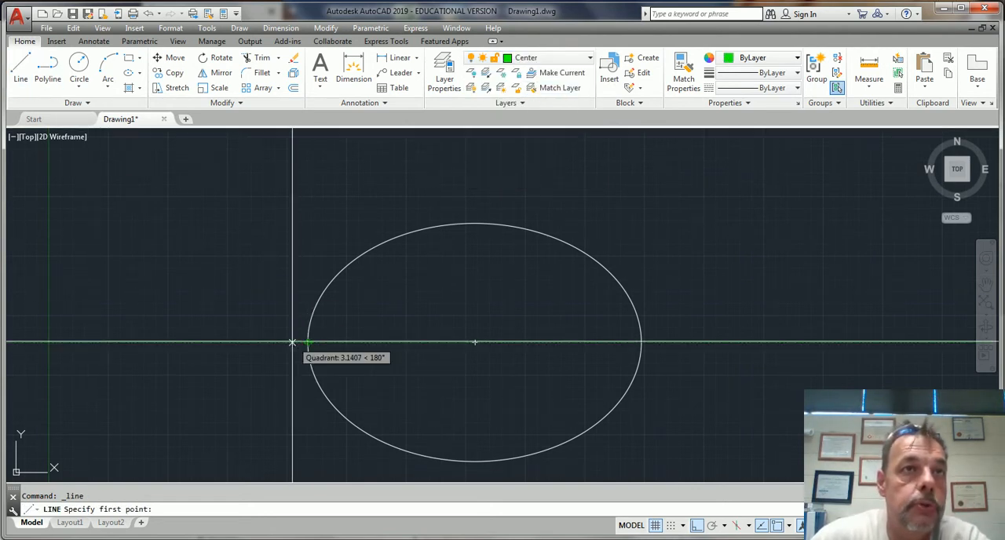
pyautogui.click(260, 342)
pyautogui.click(730, 343)
pyautogui.press('Return')
# Draw a vertical line from the ellipse's left quadrant up to well above the ellipse
pyautogui.moveTo(684, 410); pyautogui.dragTo(739, 345, button='middle')
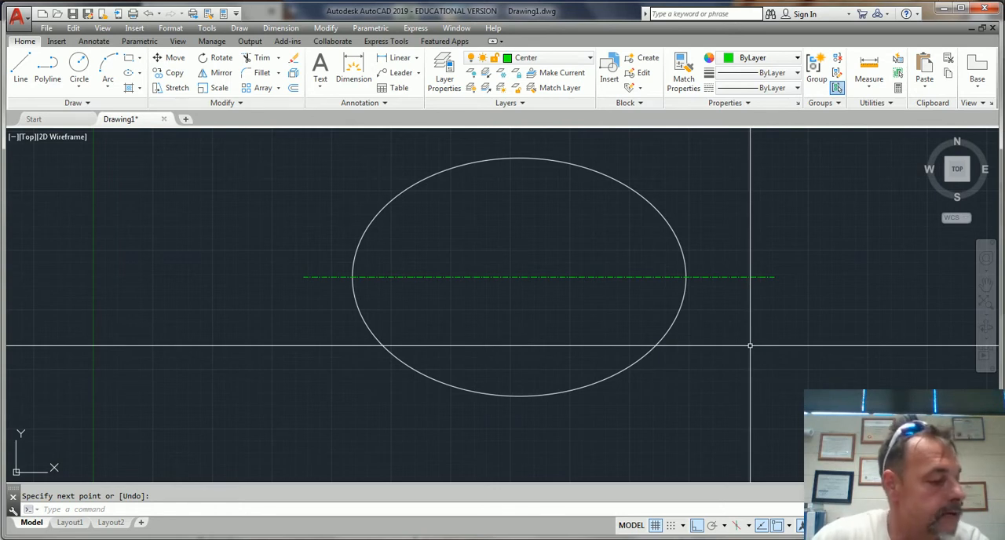
pyautogui.moveTo(788, 278); pyautogui.dragTo(711, 327, button='middle')
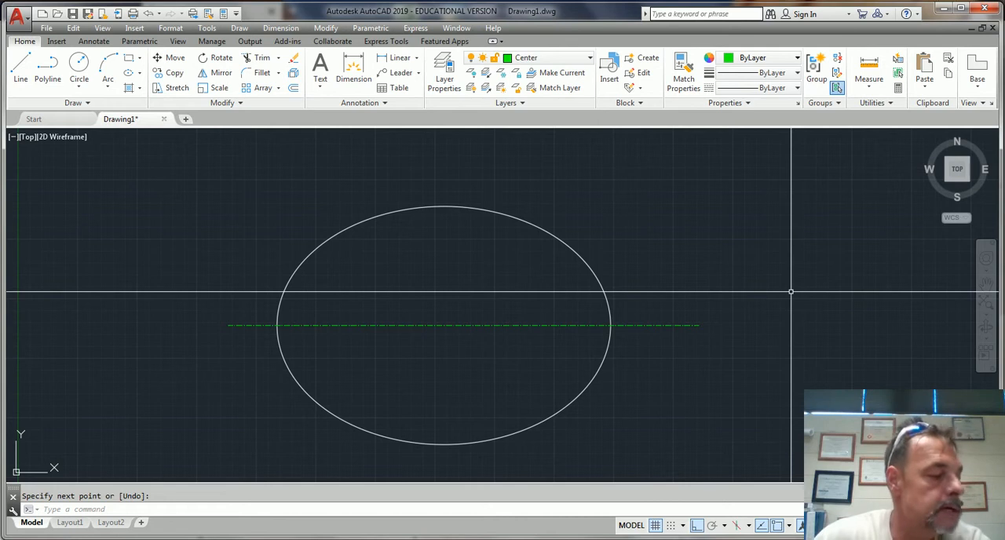
pyautogui.scroll(3, 381, 347)
pyautogui.scroll(-5, 392, 347)
pyautogui.moveTo(354, 341); pyautogui.dragTo(545, 337, button='middle')
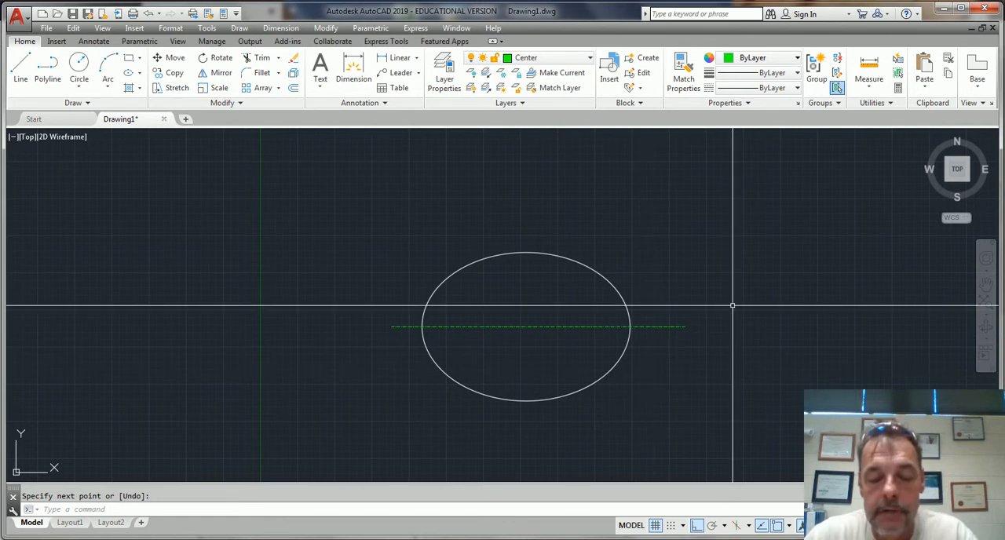
pyautogui.press('Return')
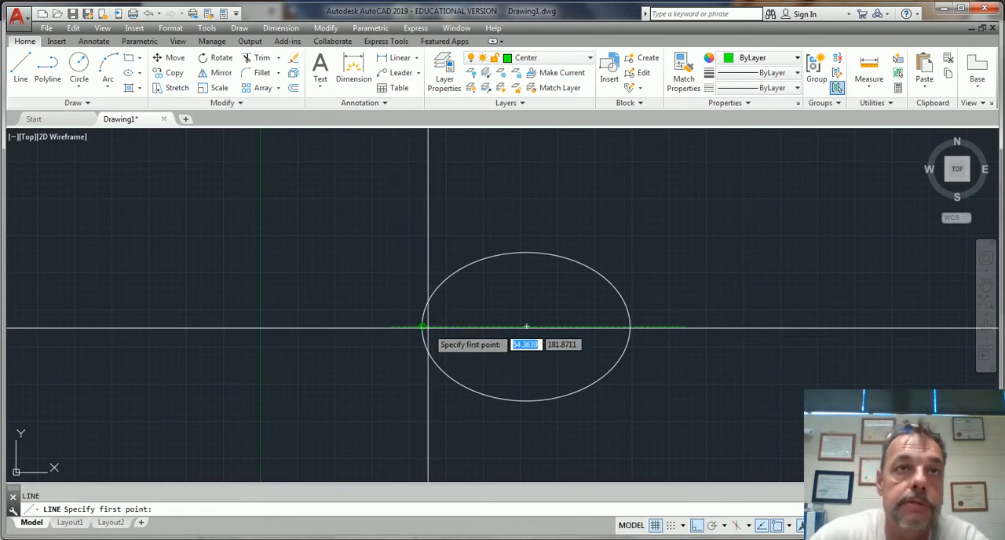
pyautogui.click(423, 326)
pyautogui.click(423, 166)
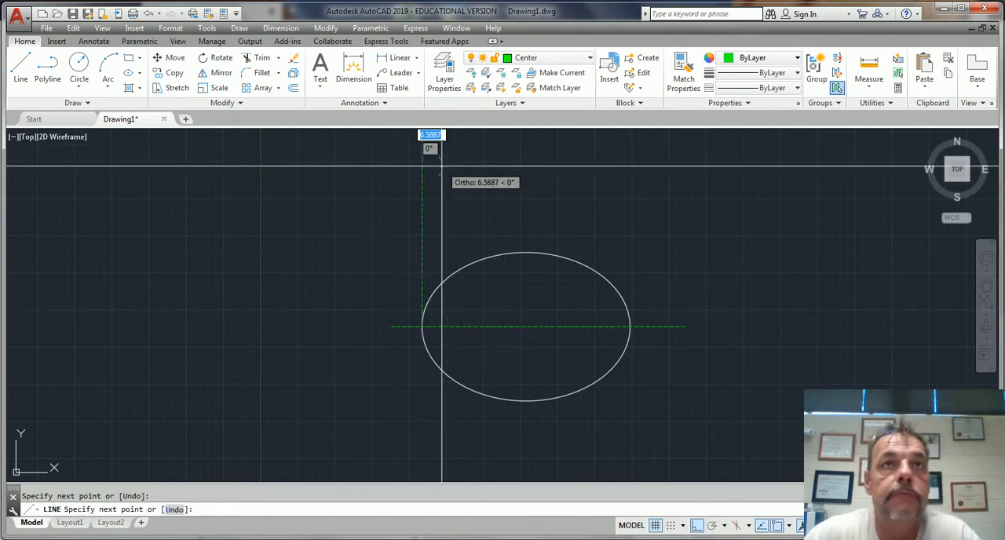
pyautogui.press('Escape')
# Move the vertical line at the ellipse's left quadrant to layer 0
pyautogui.click(422, 179)
pyautogui.click(550, 58)
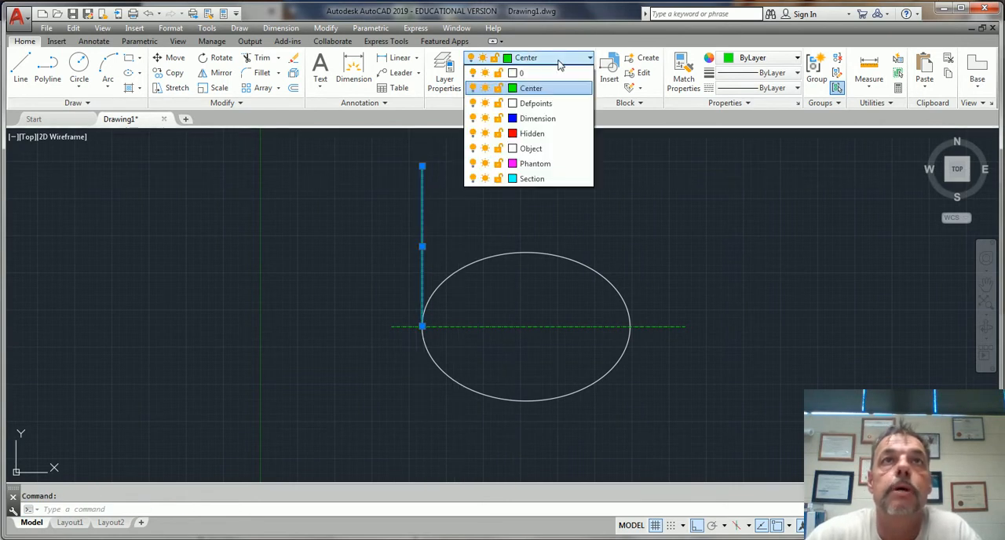
pyautogui.click(541, 74)
pyautogui.press('Escape')
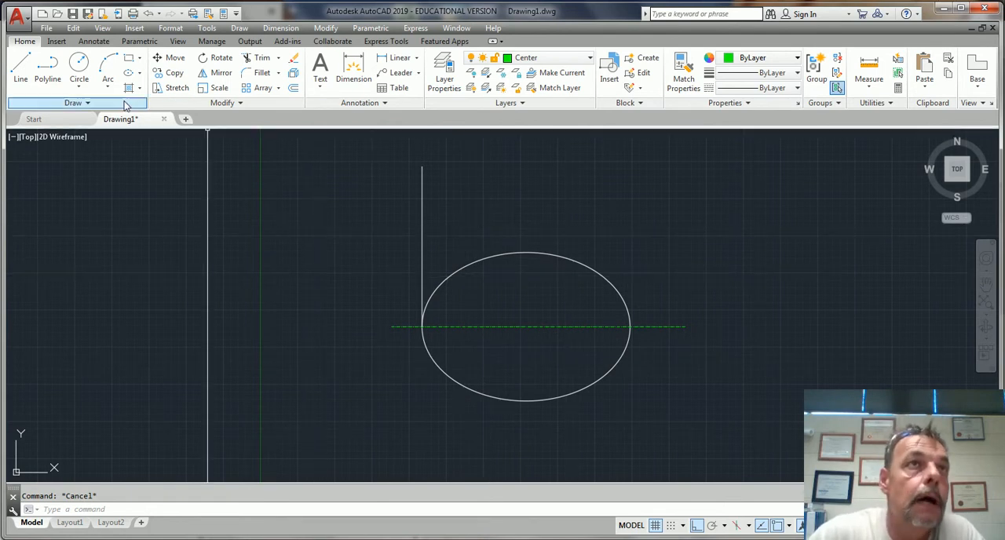
# Offset the vertical line by 20 toward the inside of the ellipse
pyautogui.click(294, 88)
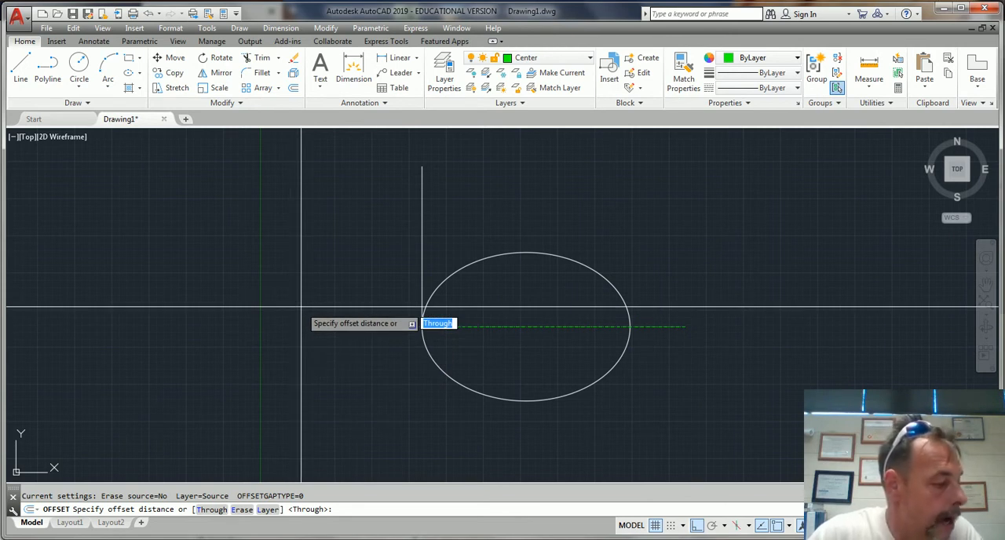
pyautogui.write('20')
pyautogui.press('Return')
pyautogui.click(423, 223)
pyautogui.click(603, 222)
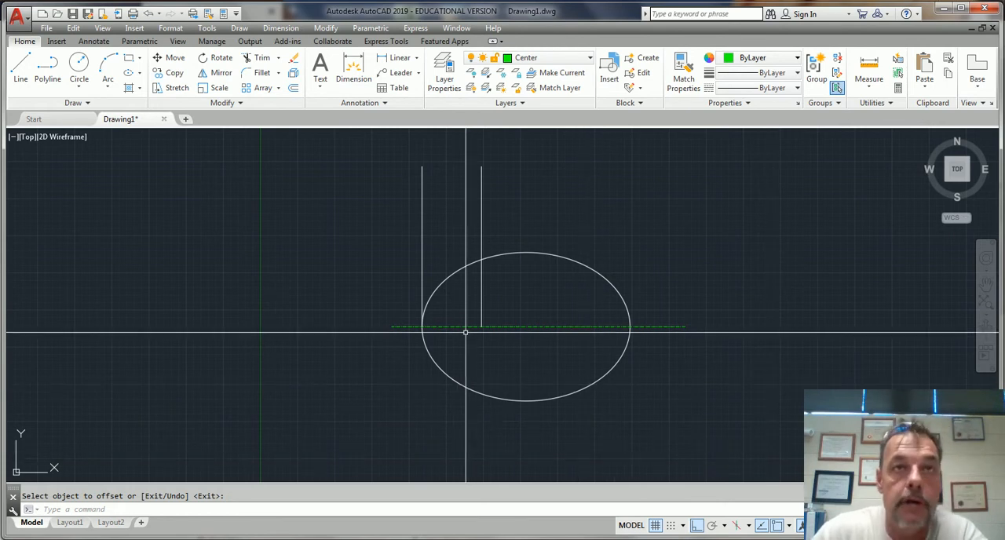
pyautogui.press('Escape')
# Draw a circle of radius 20 centered where the offset vertical line meets the horizontal centerline
pyautogui.write('c')
pyautogui.press('Return')
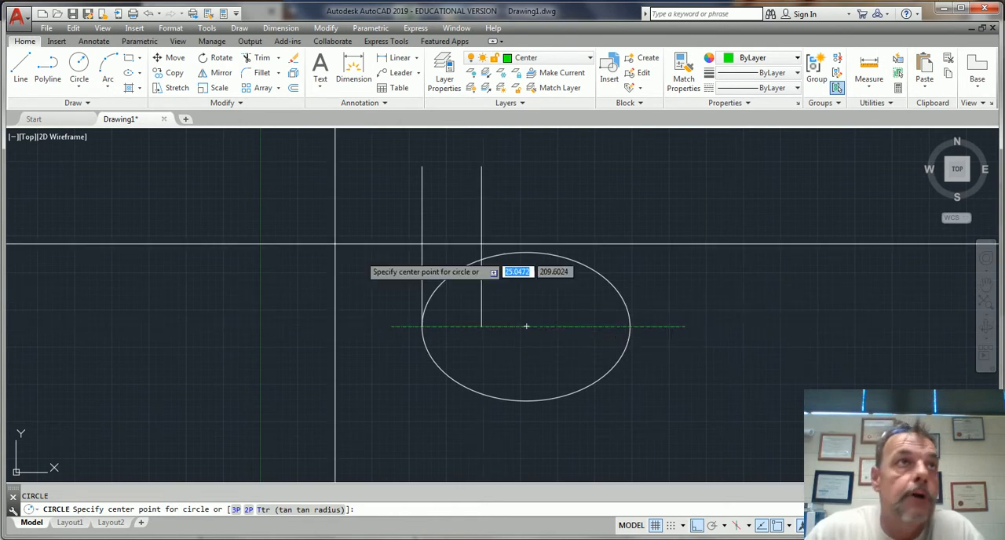
pyautogui.click(72, 88)
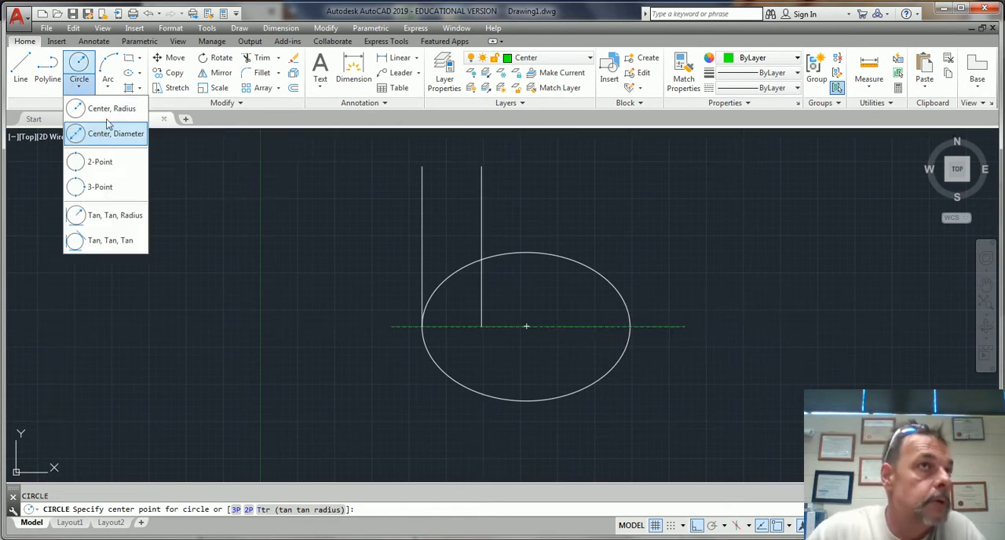
pyautogui.click(108, 108)
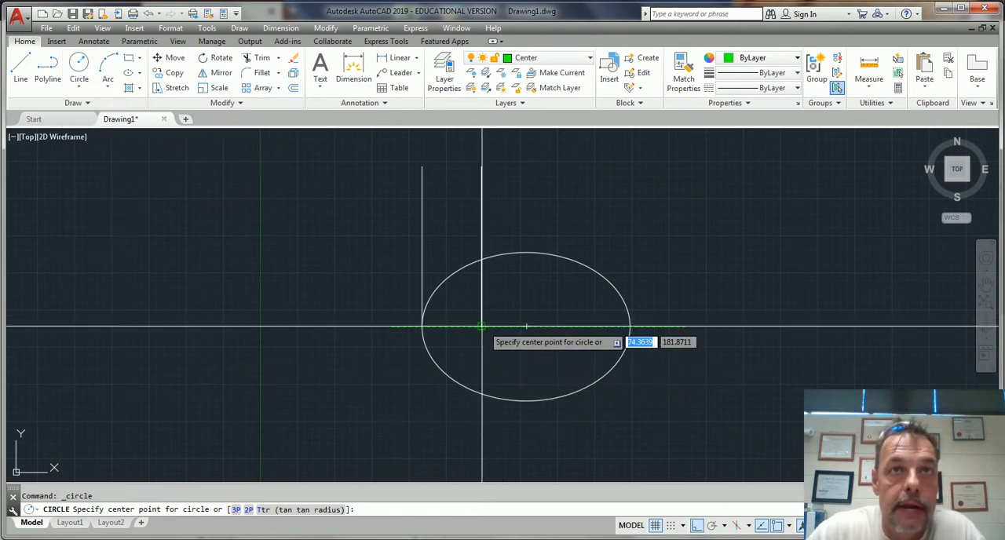
pyautogui.click(482, 325)
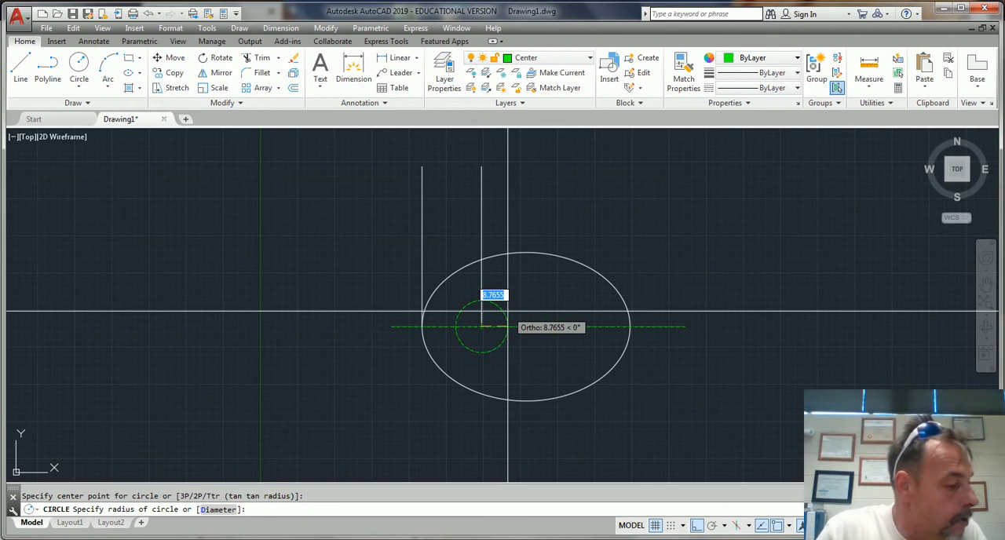
pyautogui.write('20')
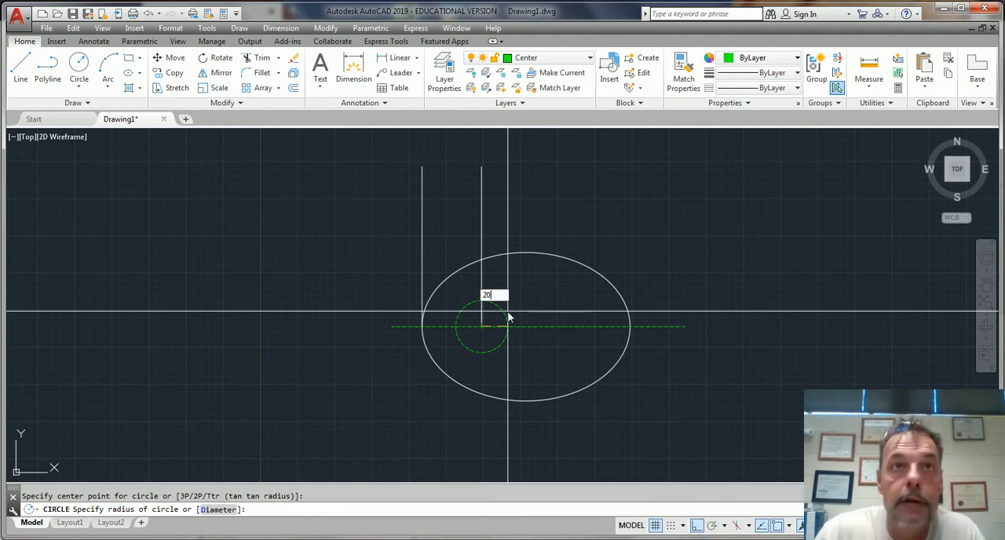
pyautogui.press('Return')
pyautogui.press('Escape')
# Make layer 0 the current layer
pyautogui.scroll(-2, 534, 280)
pyautogui.scroll(4, 534, 279)
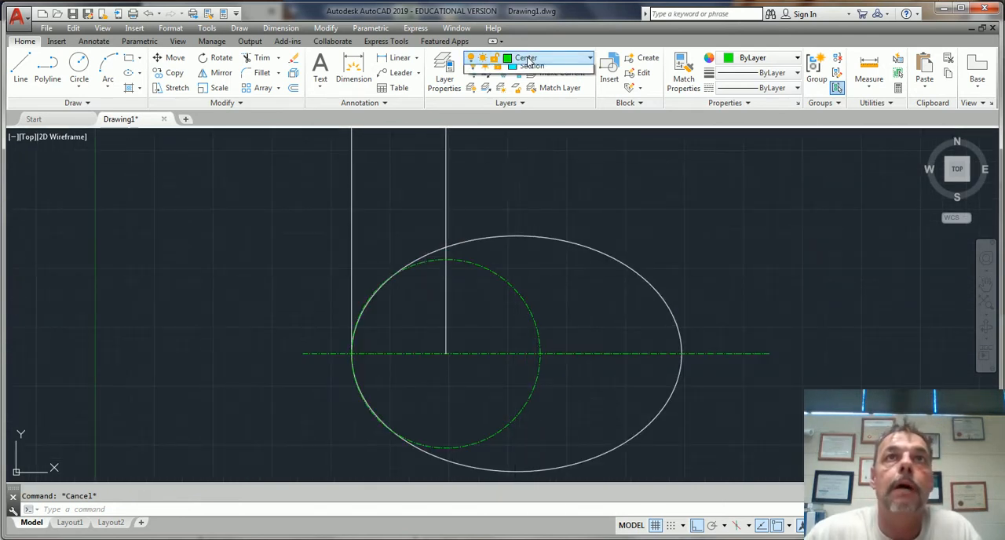
pyautogui.click(532, 58)
pyautogui.press('Escape')
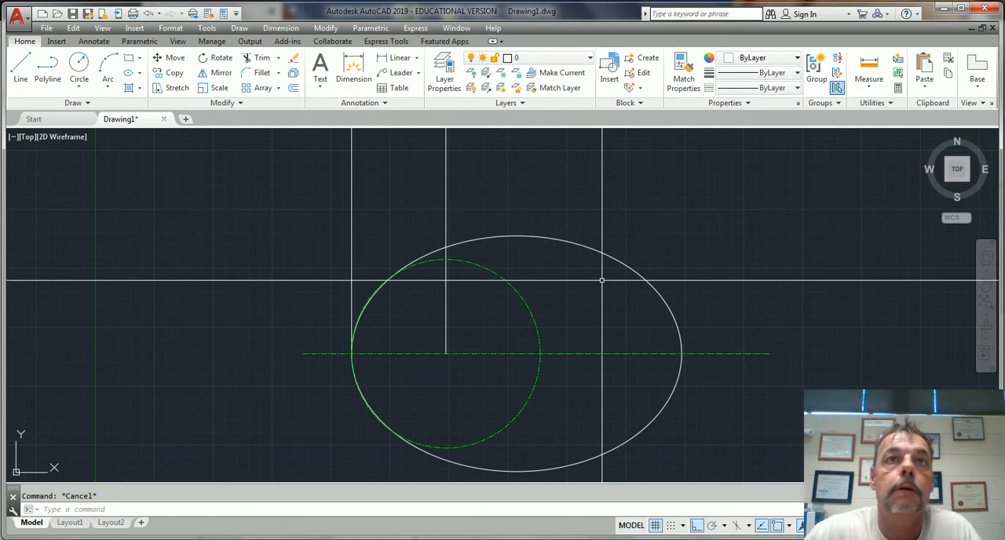
# Move the radius 20 circle from the Center layer to layer 0
pyautogui.click(505, 281)
pyautogui.click(550, 58)
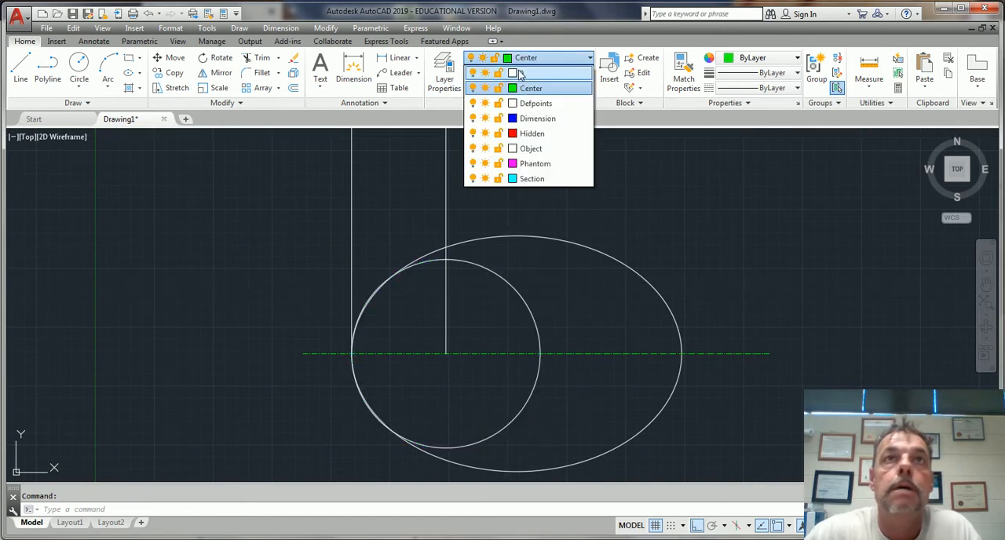
pyautogui.click(529, 73)
pyautogui.press('Escape')
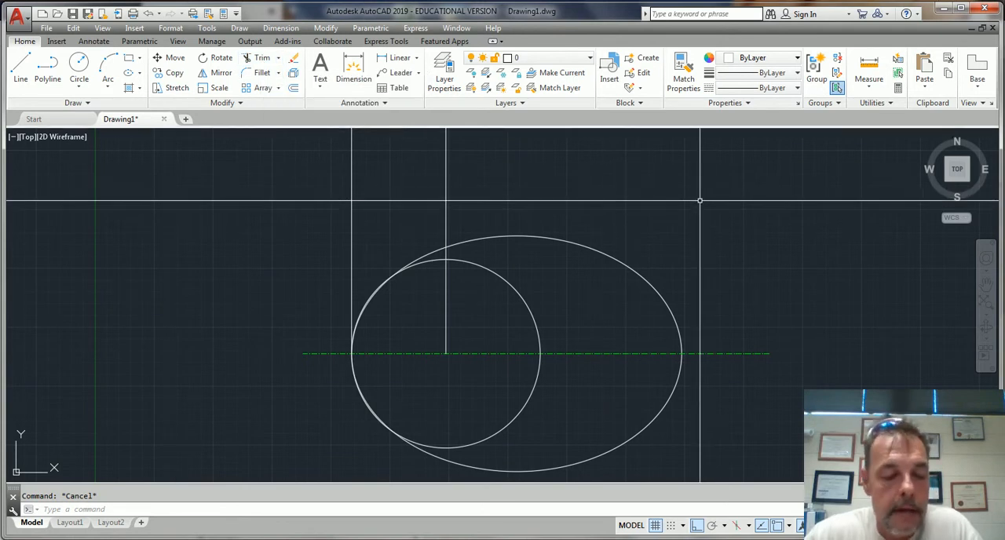
# Trim away the circle's upper-left quadrant and the lower-left part of the ellipse that runs alongside the circle
pyautogui.press('Return')
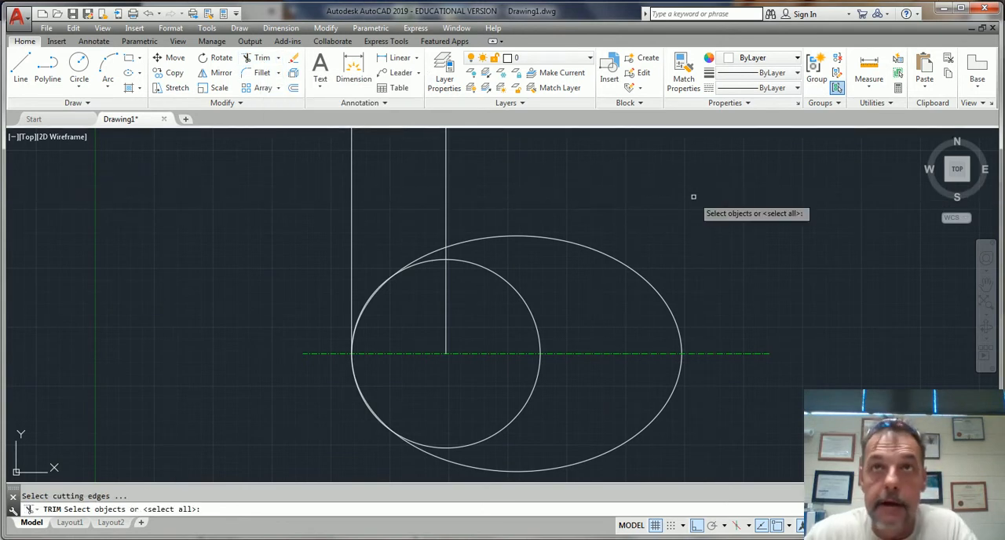
pyautogui.press('Return')
pyautogui.click(427, 264)
pyautogui.click(427, 262)
pyautogui.click(429, 261)
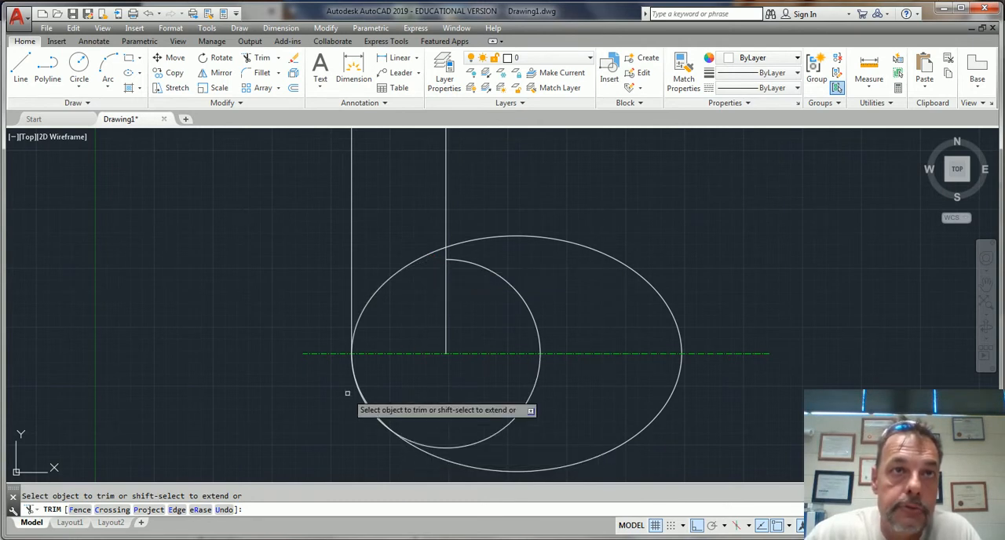
pyautogui.scroll(8, 363, 358)
pyautogui.scroll(-5, 295, 353)
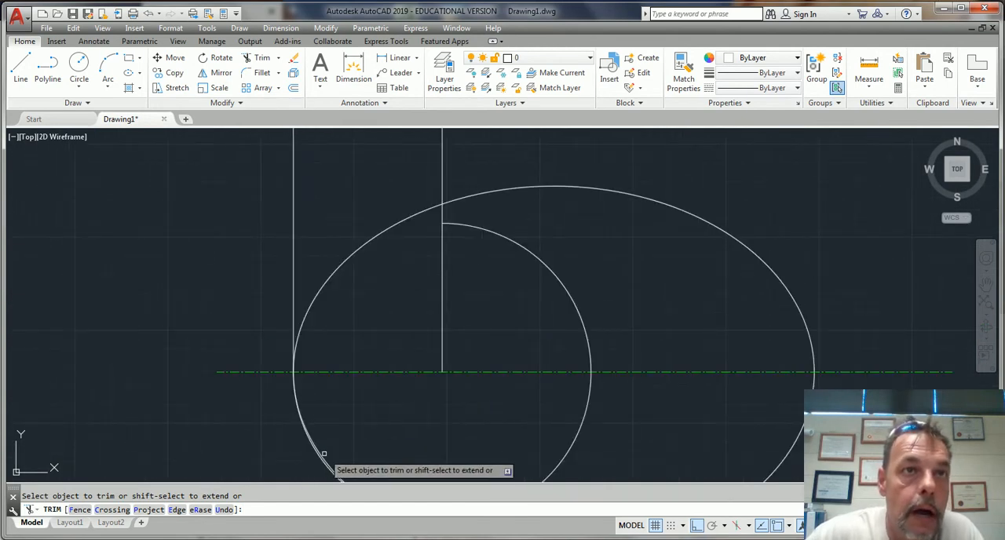
pyautogui.scroll(-4, 463, 398)
pyautogui.scroll(2, 468, 401)
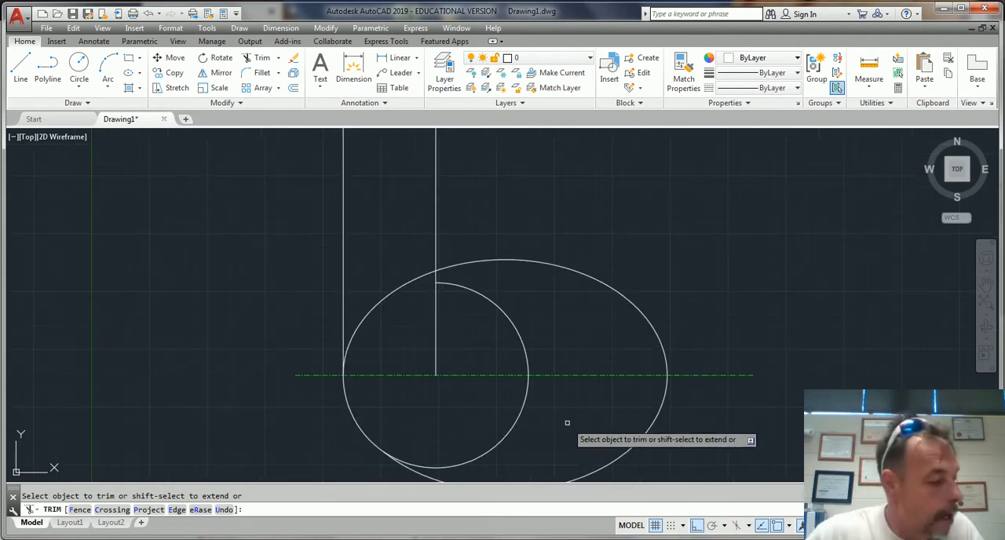
pyautogui.press('Escape')
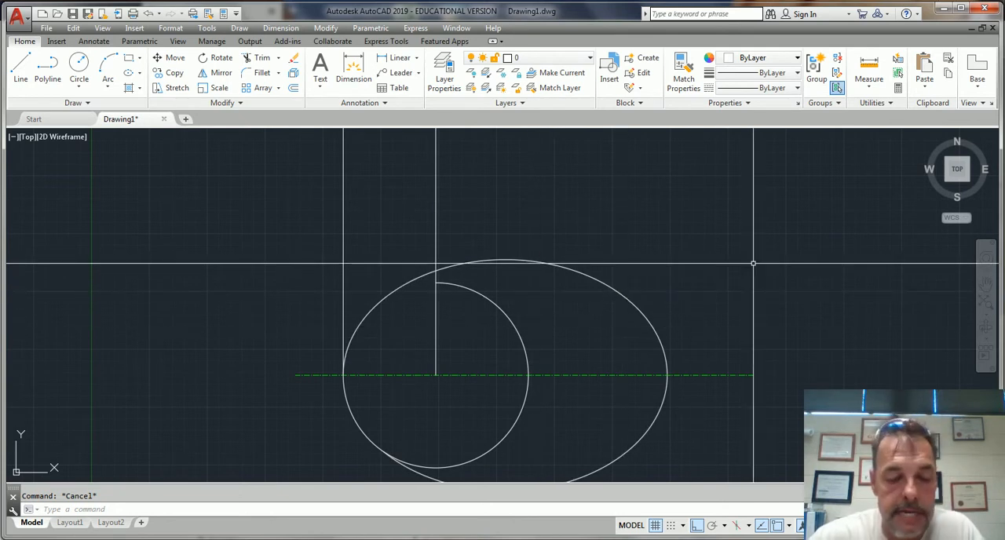
# Offset the trimmed ellipse inward by 5
pyautogui.press('Return')
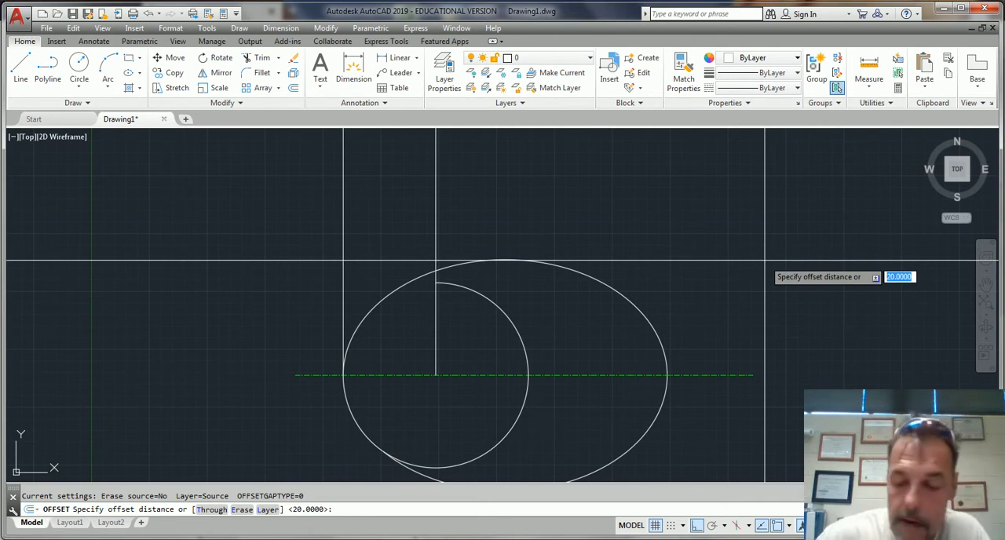
pyautogui.press('Return')
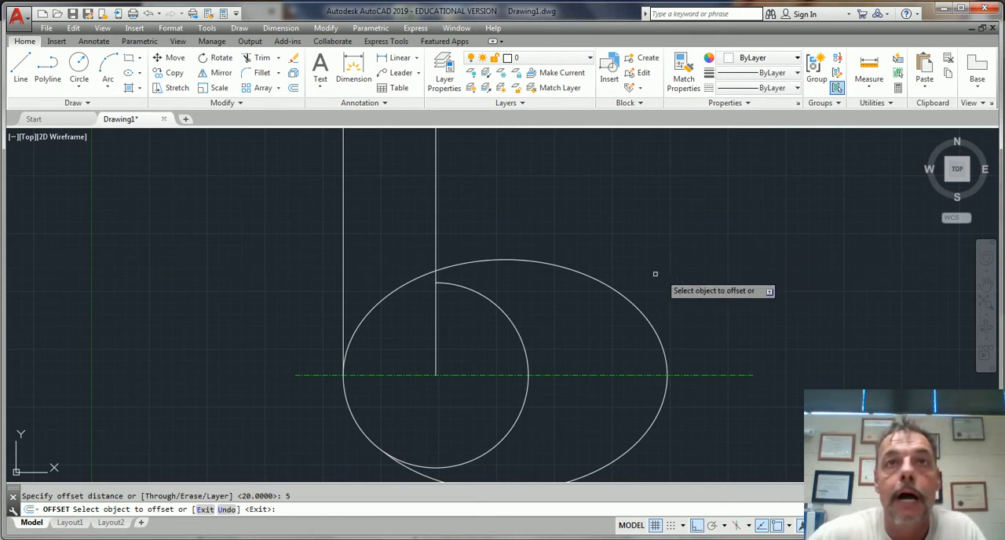
pyautogui.click(610, 287)
pyautogui.click(504, 376)
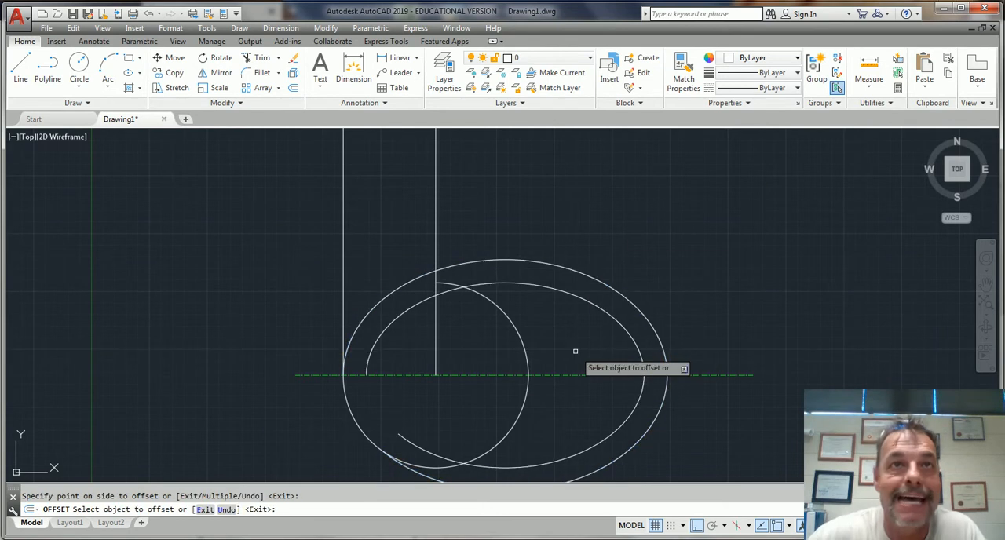
pyautogui.press('Escape')
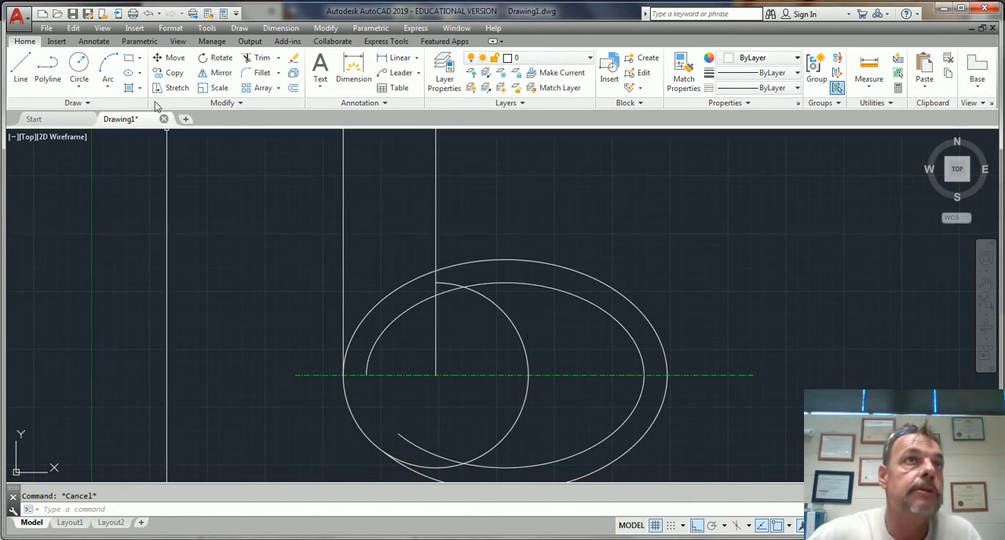
# Fillet the inner ellipse and the radius 20 circle with radius 2 at their upper and lower intersections to form a crescent
pyautogui.click(262, 73)
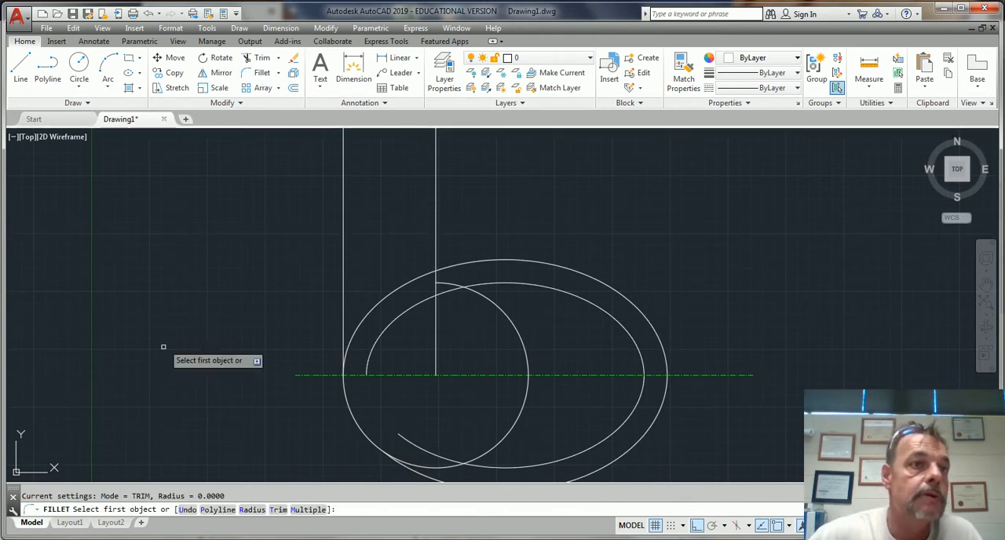
pyautogui.click(253, 510)
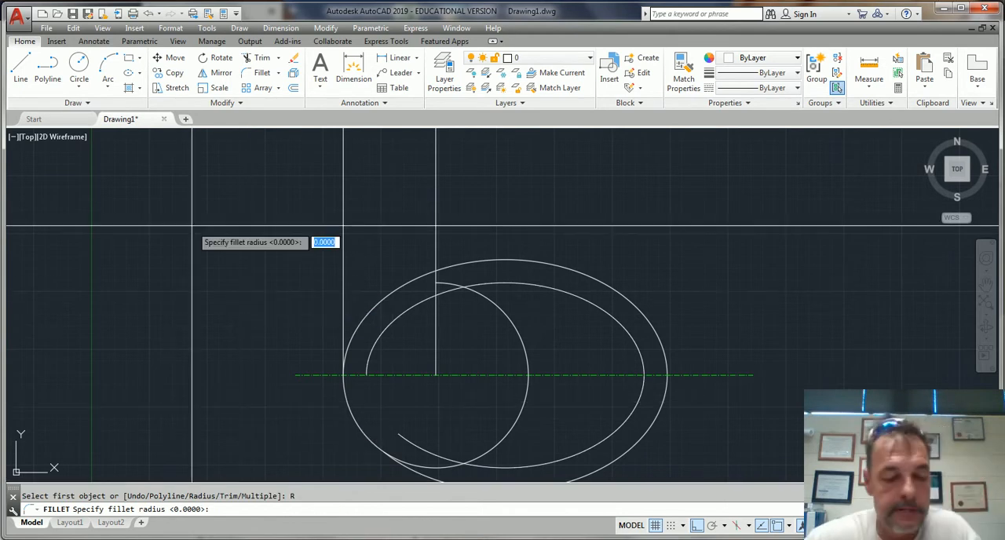
pyautogui.press('Return')
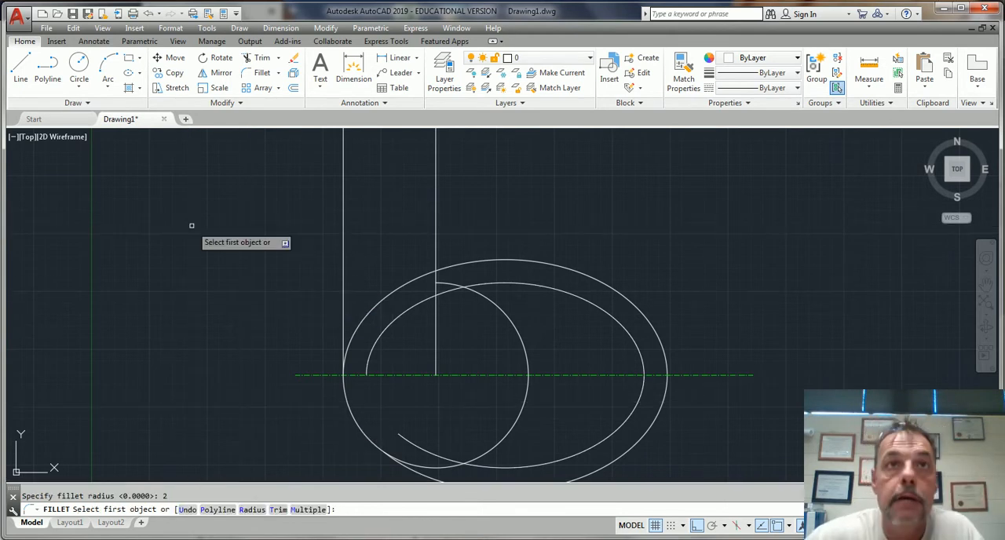
pyautogui.click(515, 280)
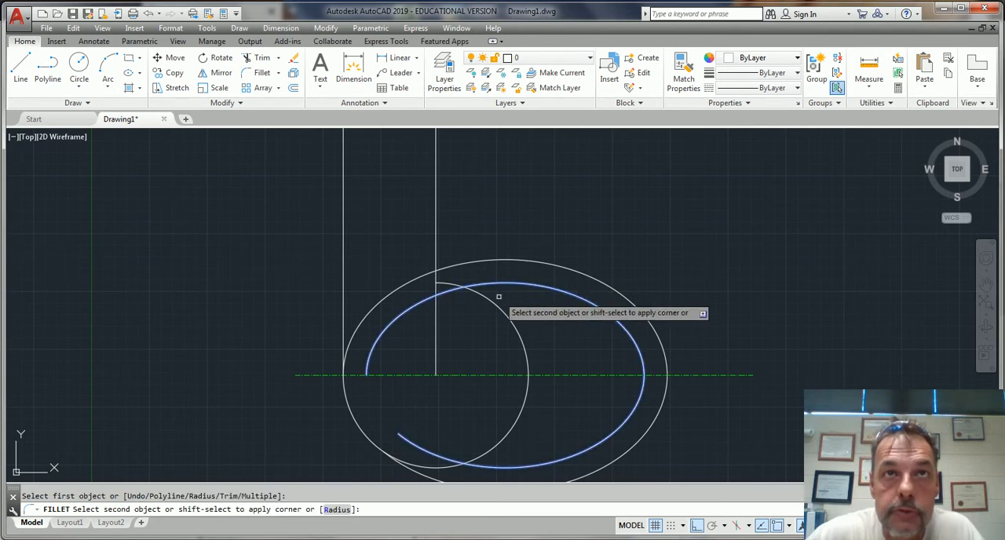
pyautogui.click(495, 302)
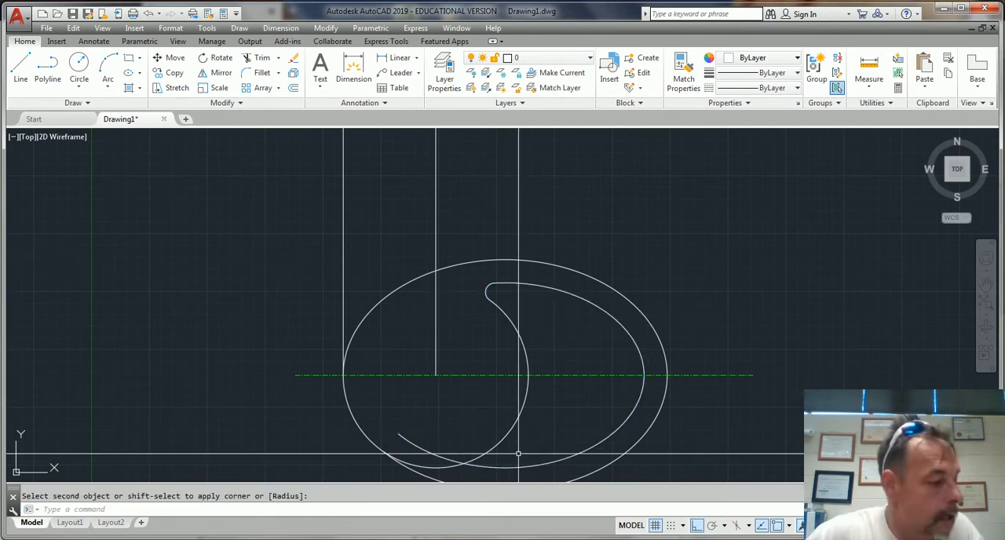
pyautogui.press('Return')
pyautogui.click(480, 458)
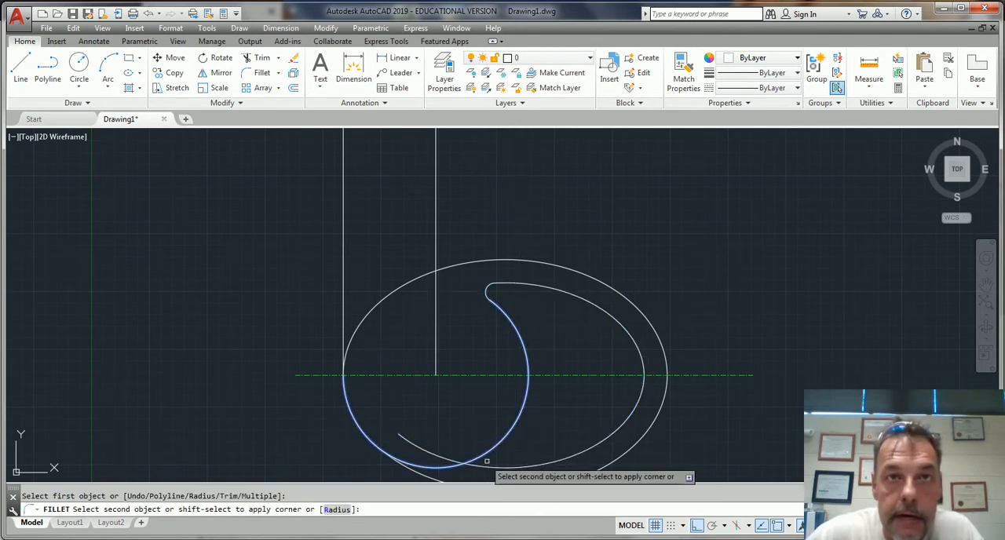
pyautogui.click(495, 469)
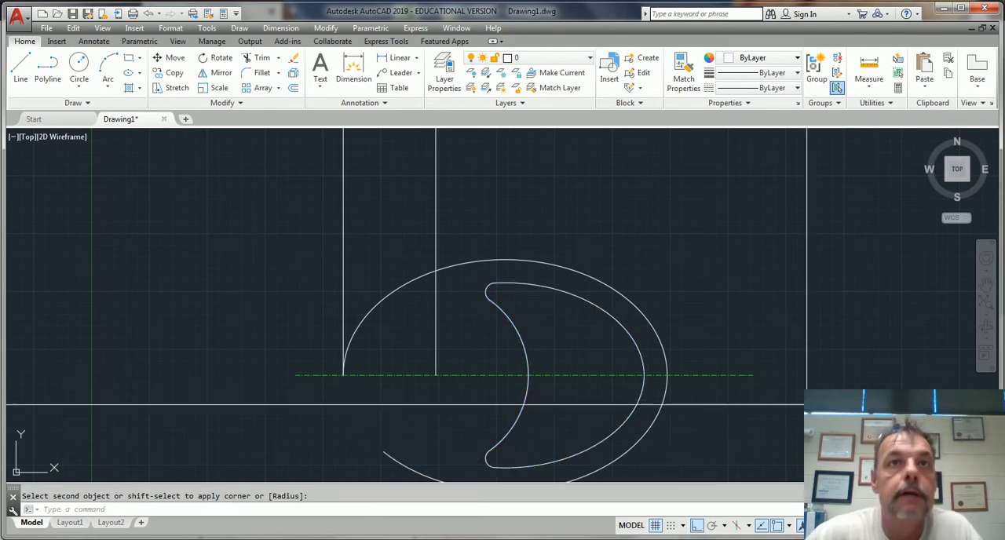
# Offset the vertical line at the ellipse's left quadrant by 60 toward the inside of the ellipse
pyautogui.scroll(2, 843, 471)
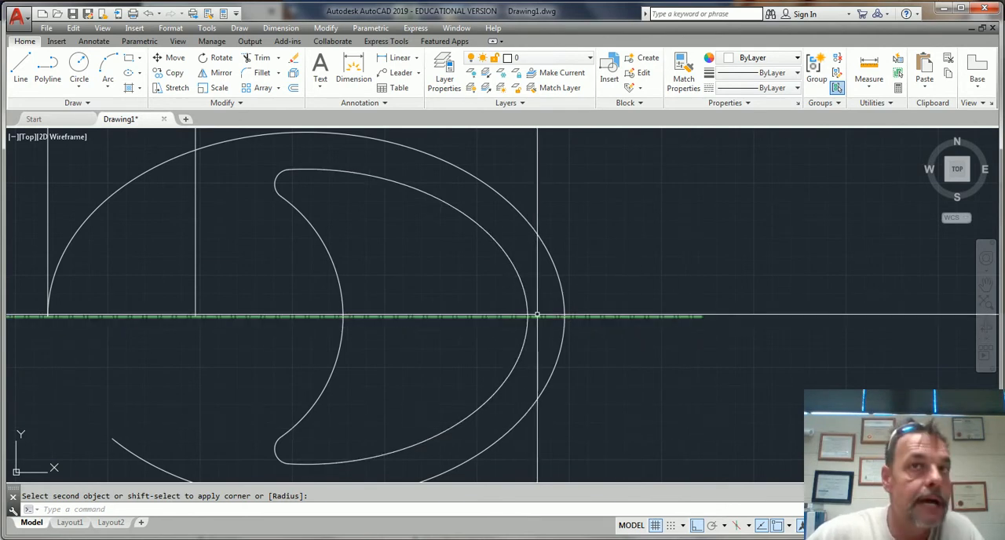
pyautogui.scroll(-4, 557, 345)
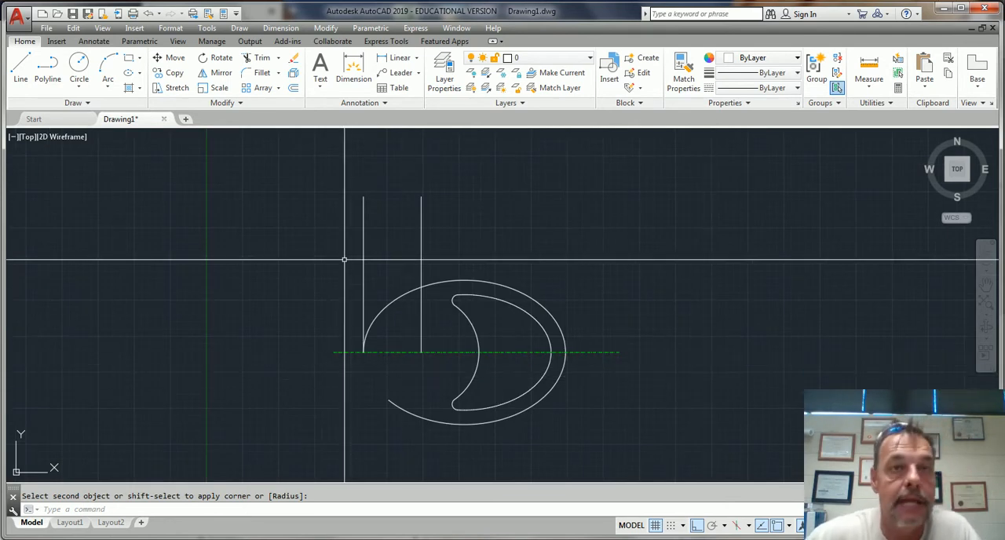
pyautogui.press('Return')
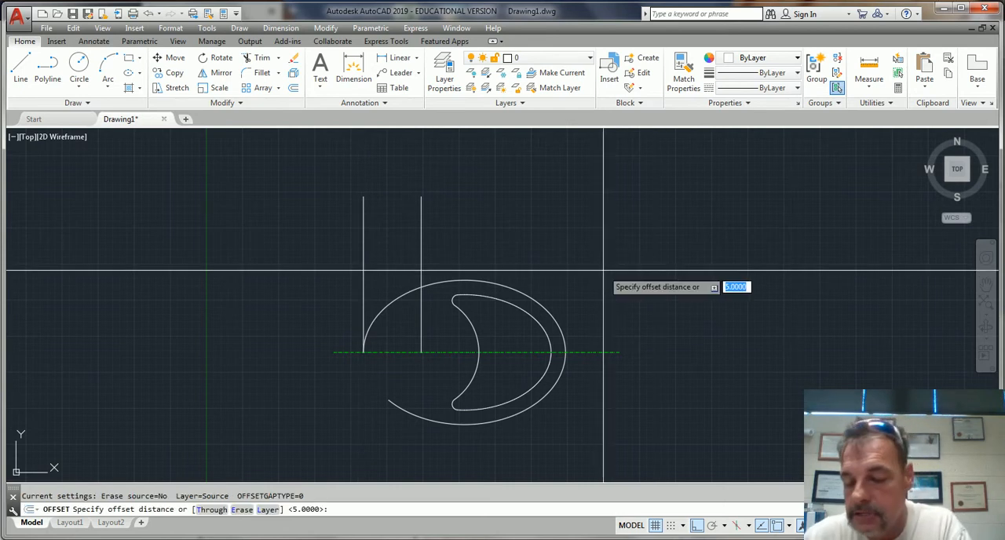
pyautogui.press('Return')
pyautogui.click(363, 277)
pyautogui.click(650, 319)
pyautogui.press('Escape')
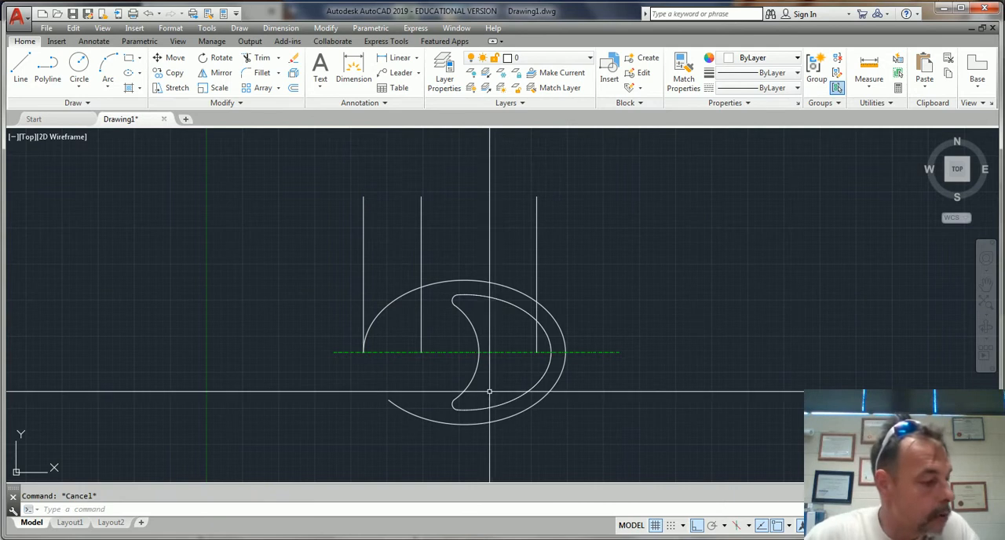
# Draw a circle of radius 10 centered where the 60-unit offset line meets the horizontal centerline
pyautogui.scroll(2, 441, 314)
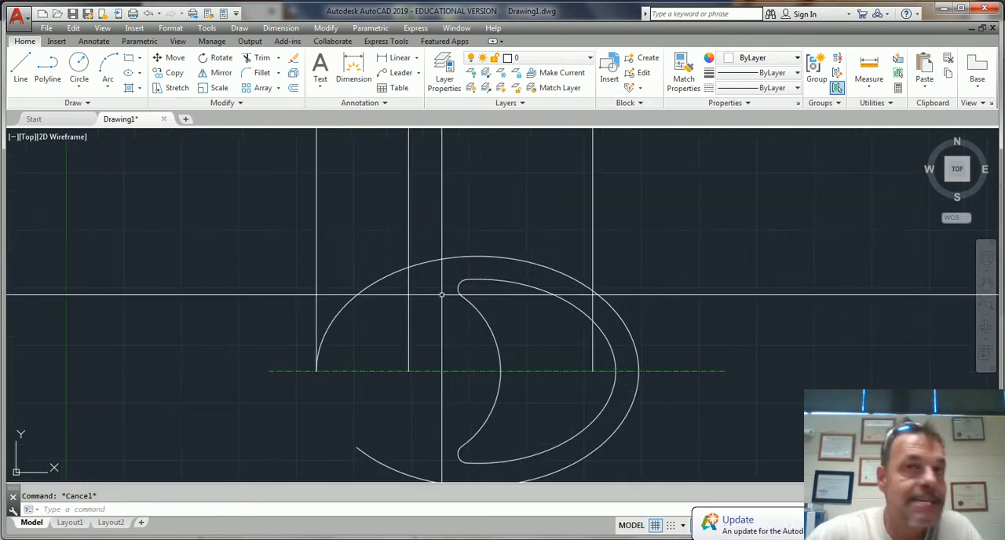
pyautogui.click(80, 88)
pyautogui.click(94, 110)
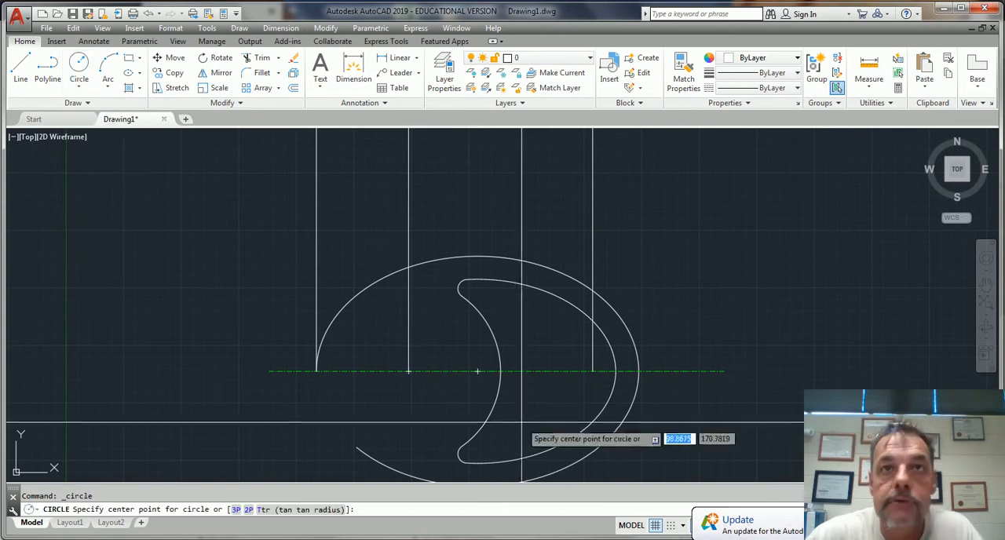
pyautogui.click(593, 371)
pyautogui.write('1')
pyautogui.press('Return')
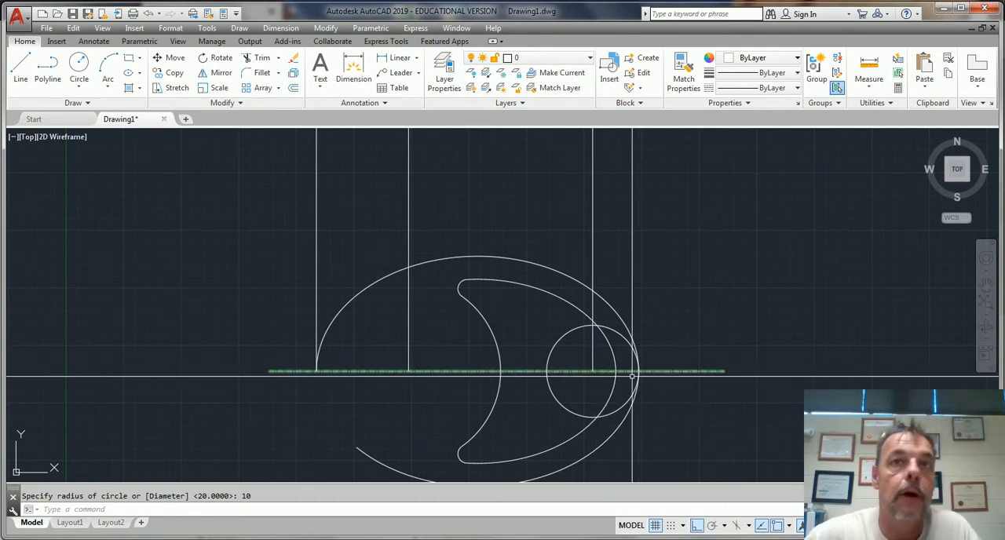
# Draw a circle of radius 5 concentric with the radius 10 circle
pyautogui.press('Return')
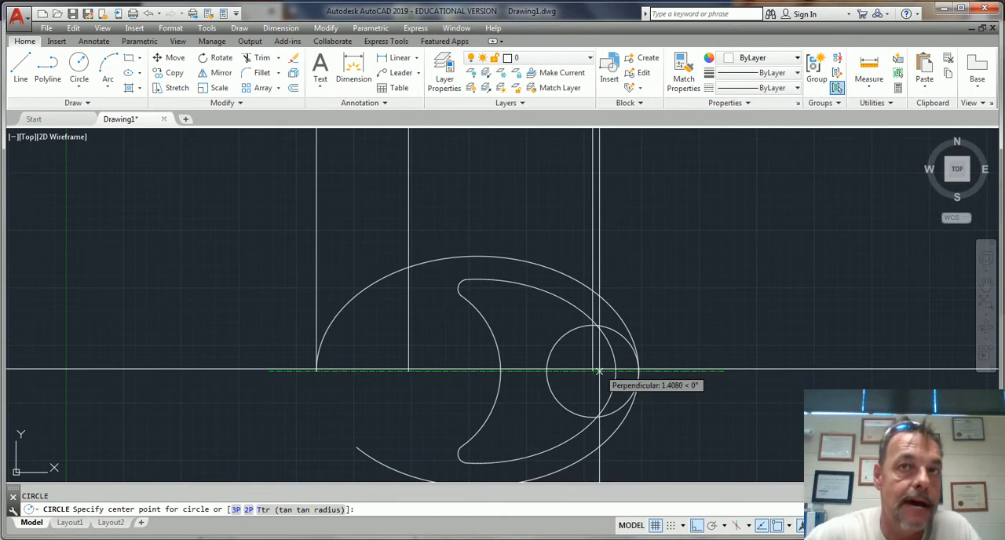
pyautogui.click(593, 371)
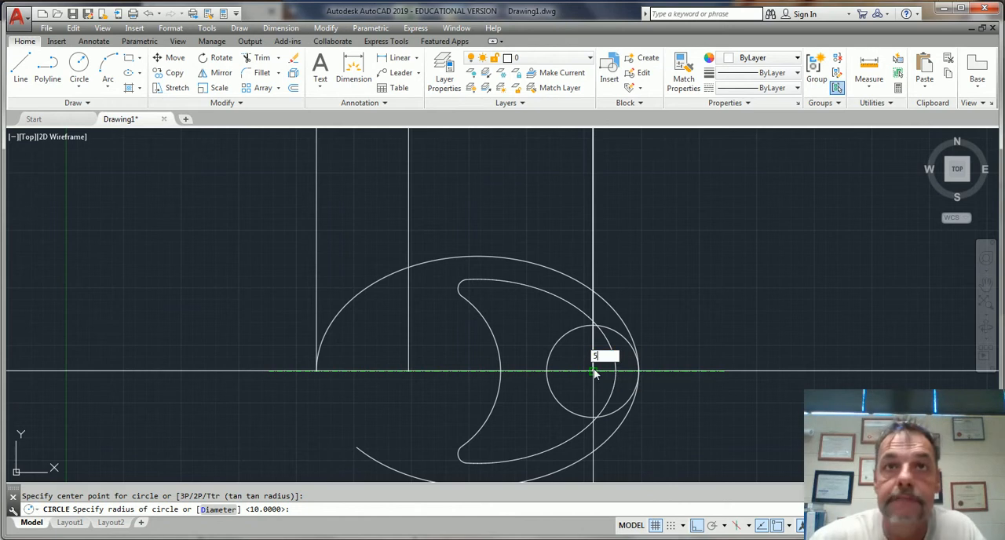
pyautogui.press('Return')
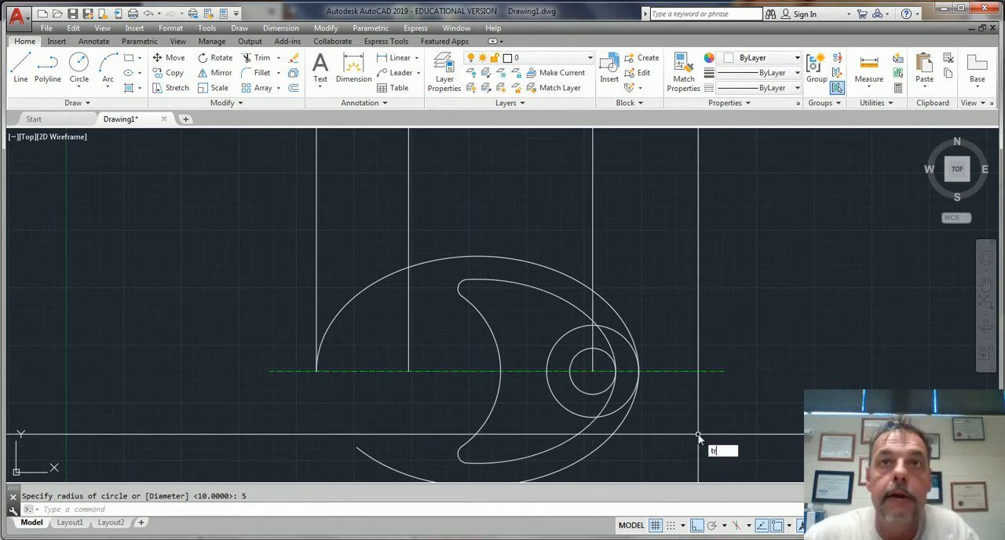
# Trim the radius 10 circle outside the inner ellipse and remove the inner ellipse segment lying within that circle
pyautogui.write('tr')
pyautogui.press('Return')
pyautogui.press('Return')
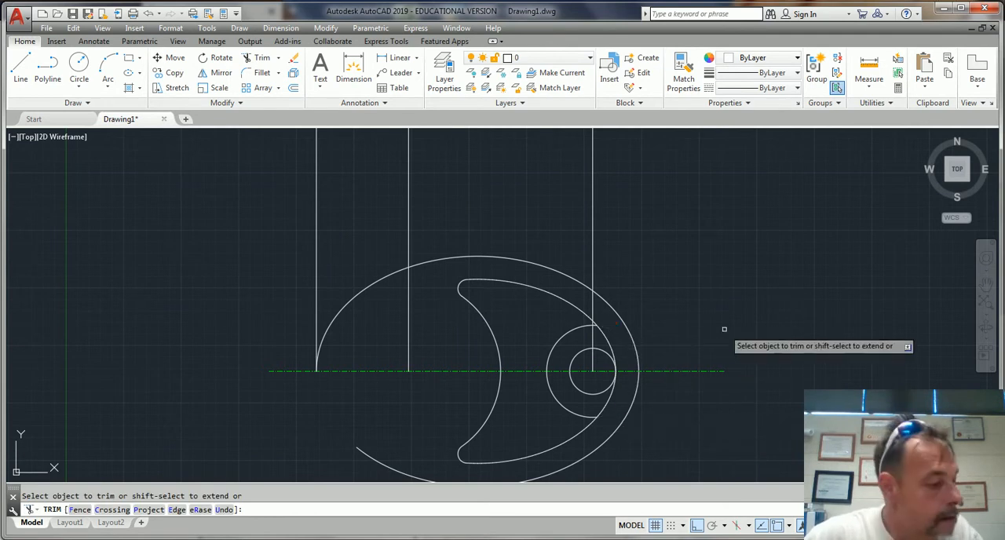
pyautogui.click(610, 331)
pyautogui.click(606, 403)
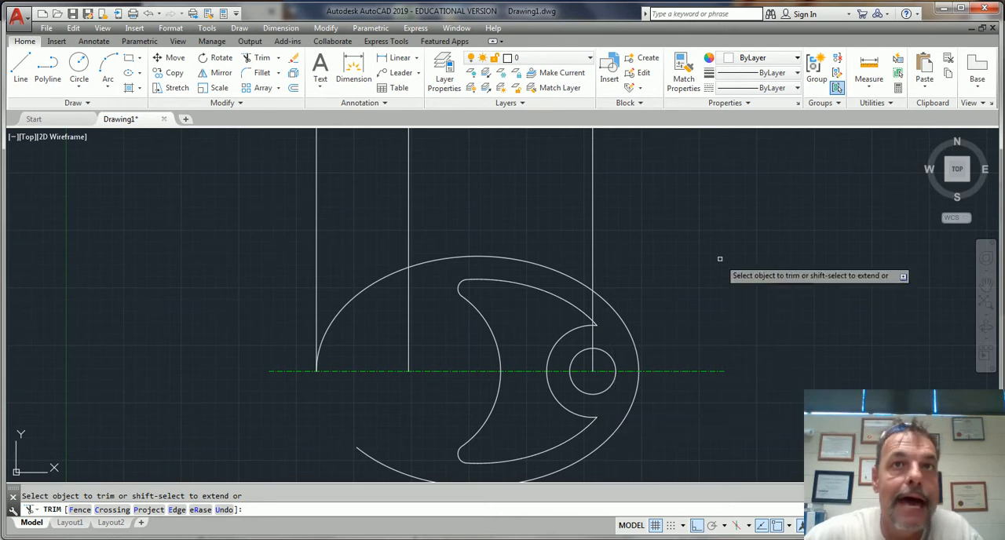
pyautogui.press('Return')
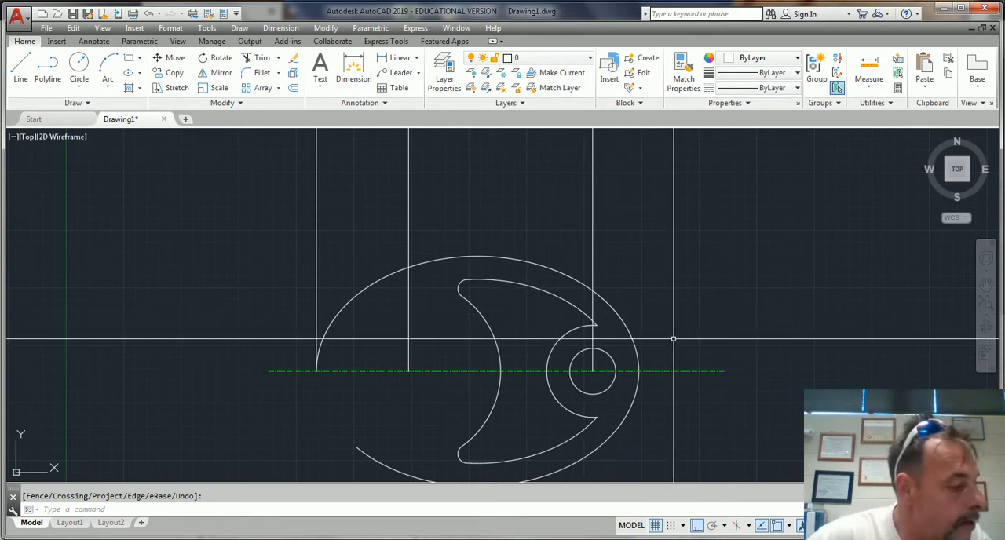
# Fillet the upper and lower corners between the inner ellipse and the radius 10 arc with radius 2
pyautogui.write('f')
pyautogui.press('Return')
pyautogui.write('r')
pyautogui.press('Return')
pyautogui.write('2')
pyautogui.press('Return')
pyautogui.click(577, 310)
pyautogui.click(576, 328)
pyautogui.press('Return')
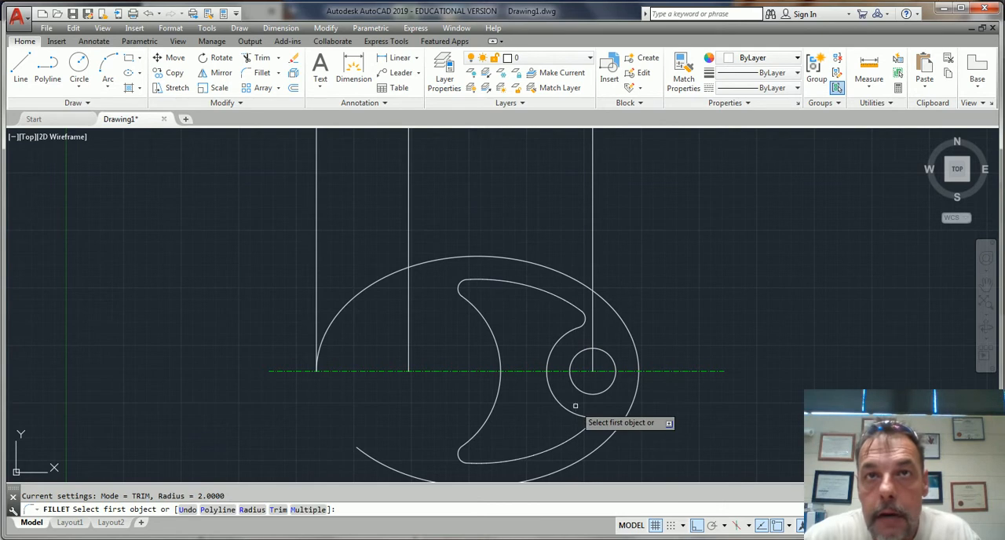
pyautogui.click(573, 413)
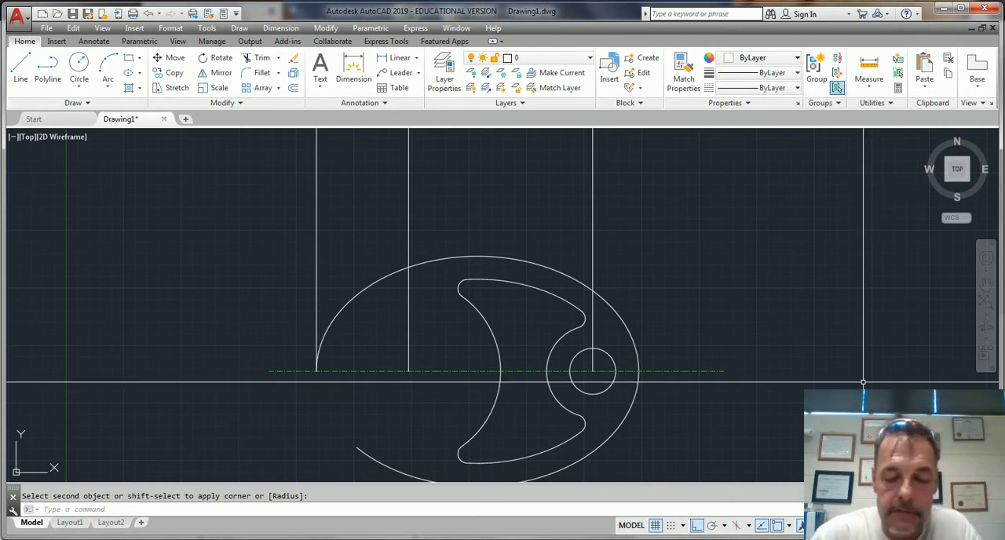
pyautogui.press('Escape')
# Offset the horizontal centerline by 5 both above and below
pyautogui.write('o')
pyautogui.press('Return')
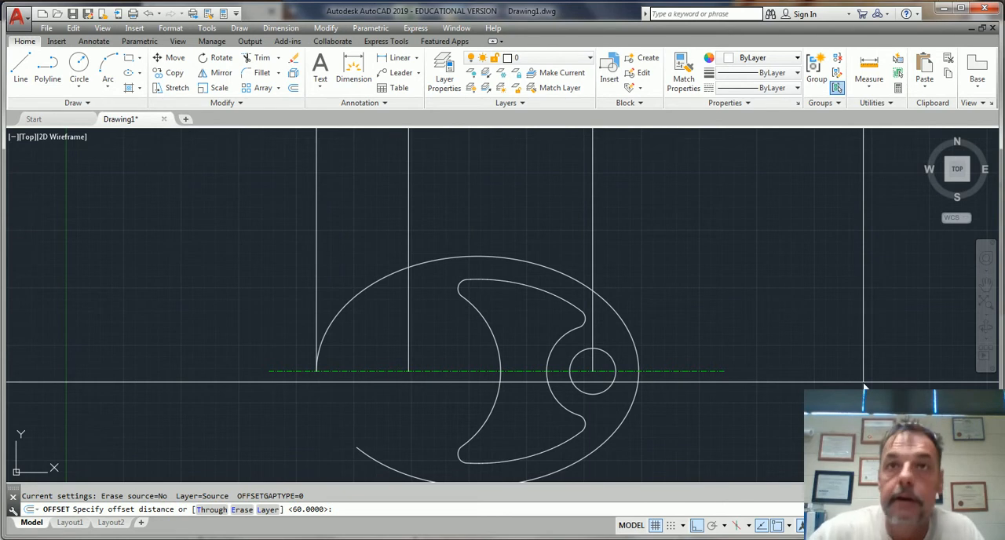
pyautogui.write('5')
pyautogui.press('Return')
pyautogui.click(663, 371)
pyautogui.click(664, 354)
pyautogui.click(663, 372)
pyautogui.click(662, 378)
pyautogui.press('Escape')
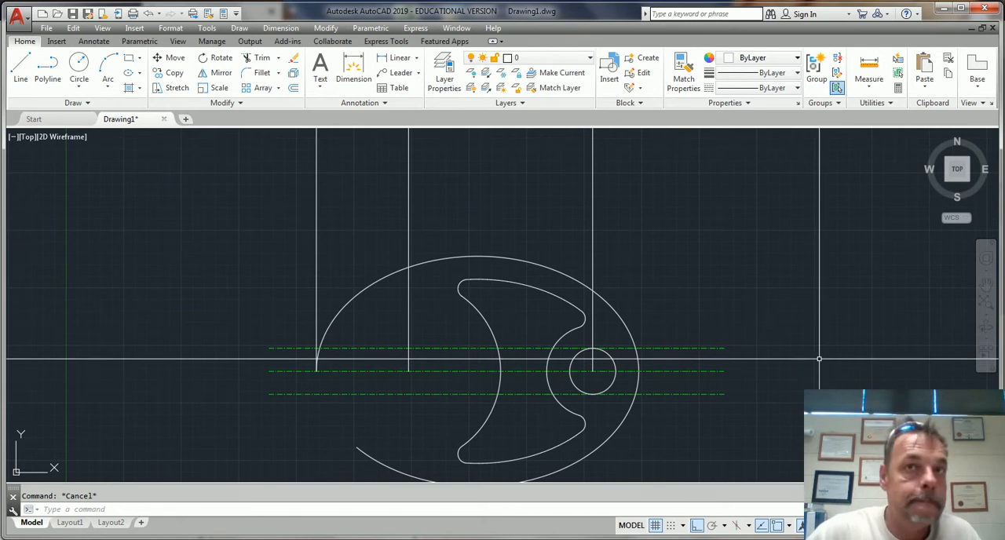
# Try to stretch the open lower end of the outer ellipse up to its left quadrant
pyautogui.moveTo(703, 430); pyautogui.dragTo(732, 388, button='middle')
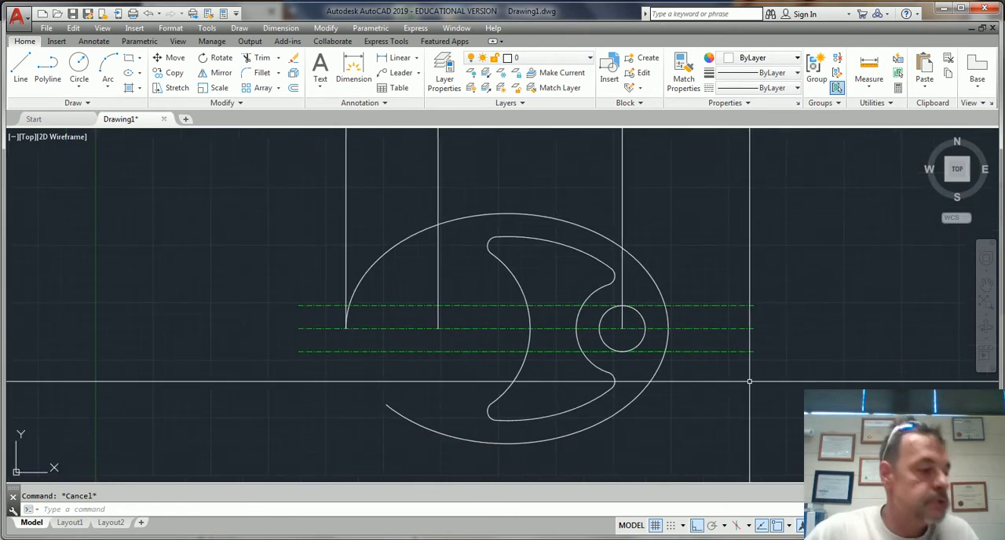
pyautogui.click(388, 407)
pyautogui.click(386, 405)
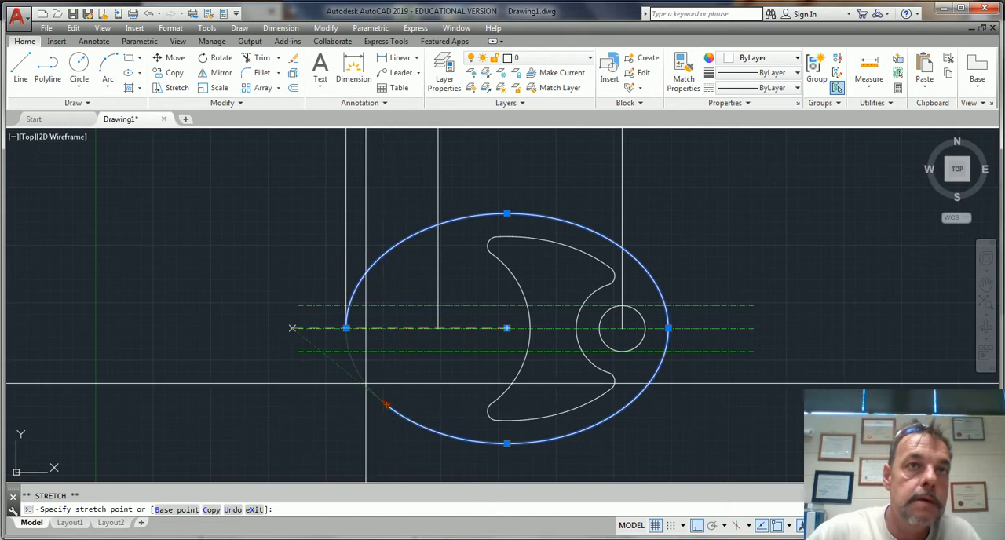
pyautogui.click(347, 342)
pyautogui.press('Escape')
pyautogui.press('Escape')
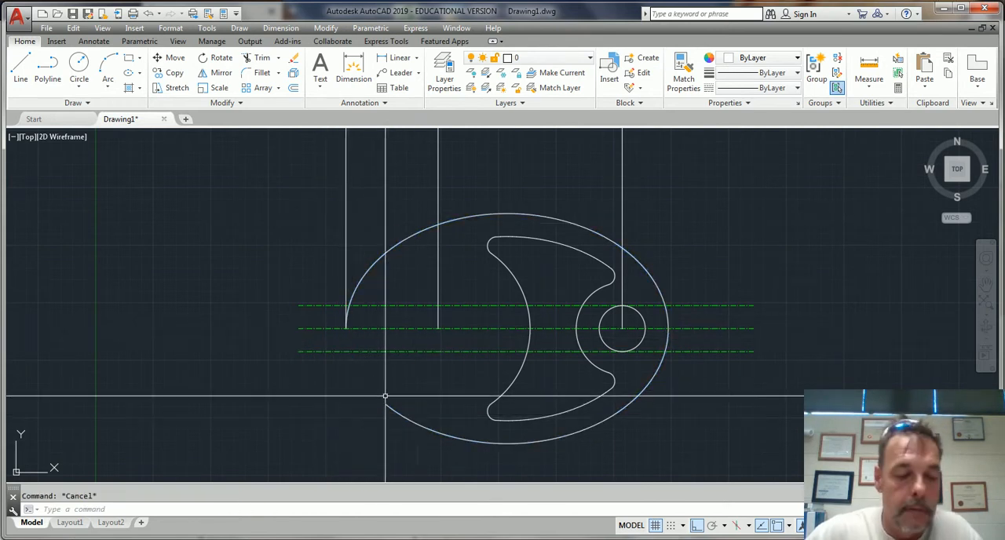
# Try to extend the outer ellipse's open lower end to the horizontal centerline
pyautogui.write('ex')
pyautogui.press('Return')
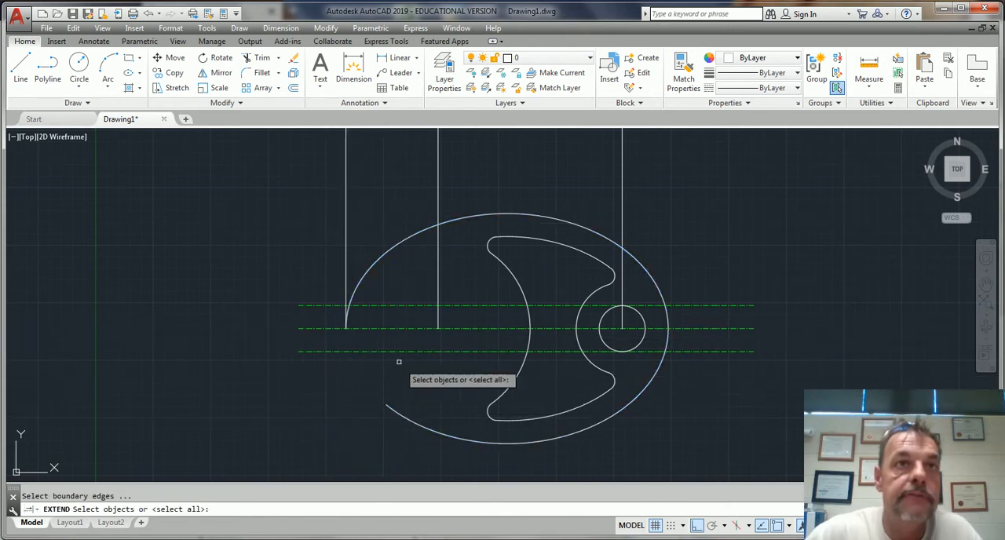
pyautogui.click(369, 329)
pyautogui.press('Return')
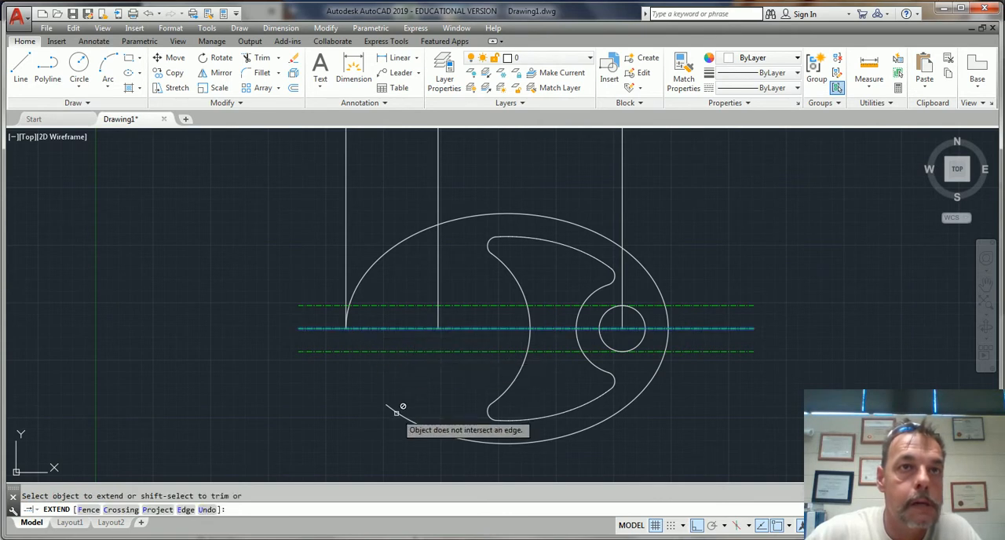
pyautogui.press('Escape')
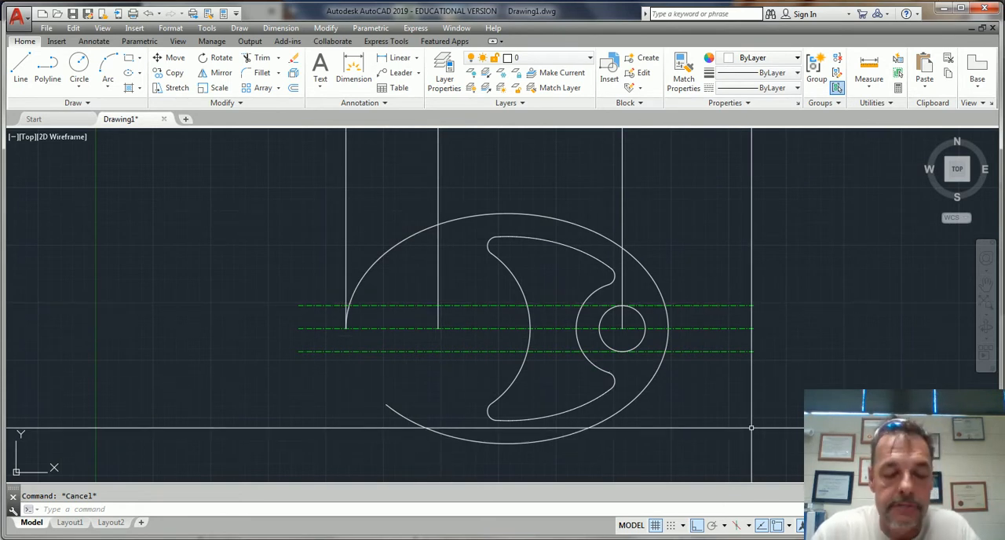
# Undo the centerline offsets, the circle features with their right-hand vertical line, and the fillet at the crescent's lower corner
pyautogui.hotkey('ctrl', 'z')
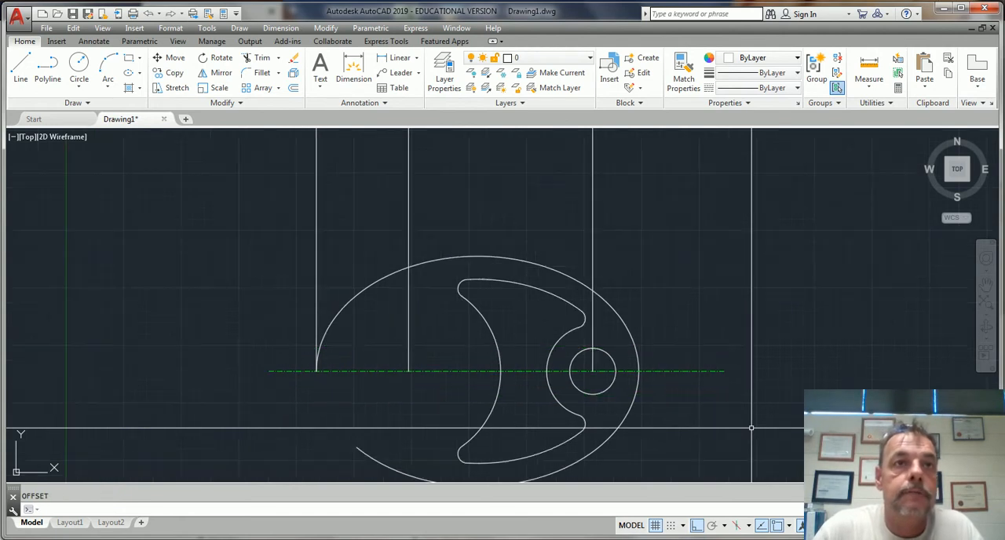
pyautogui.hotkey('ctrl', 'z')
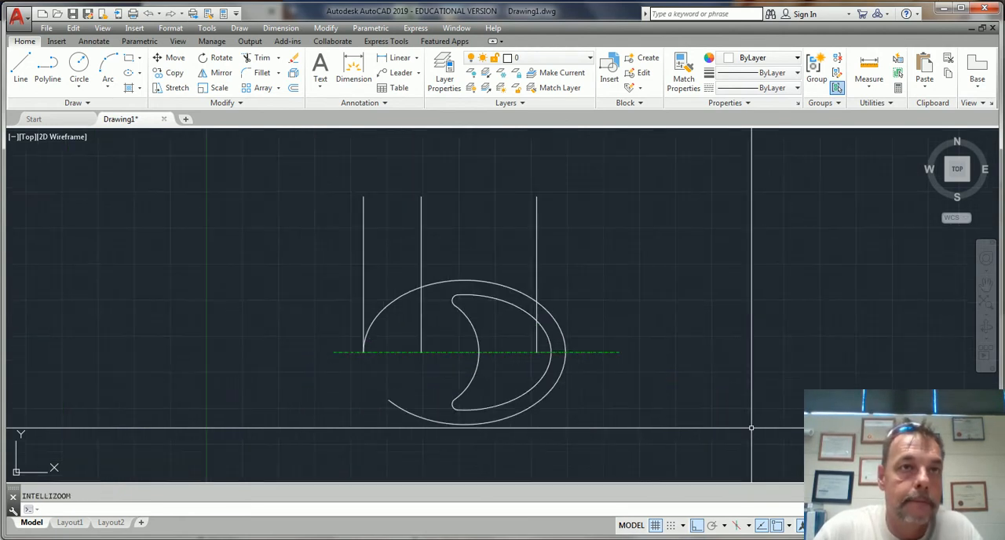
pyautogui.scroll(2, 750, 428)
pyautogui.scroll(-3, 750, 428)
pyautogui.scroll(3, 457, 397)
pyautogui.scroll(-3, 476, 399)
pyautogui.scroll(4, 375, 372)
pyautogui.scroll(-2, 376, 372)
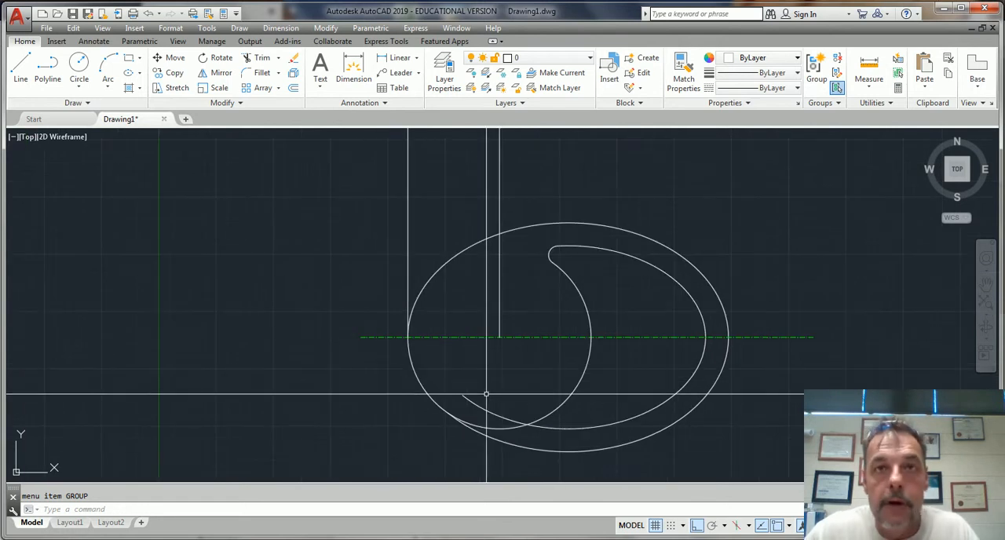
# Try to fillet the crescent's lower corner between the circular arc and the inner ellipse
pyautogui.write('f')
pyautogui.press('Return')
pyautogui.click(546, 416)
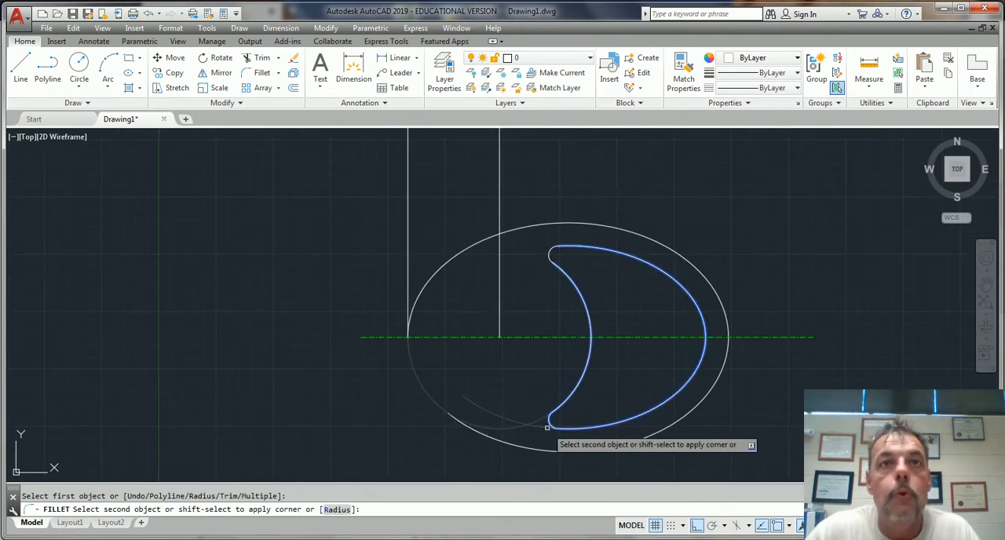
pyautogui.press('Escape')
pyautogui.scroll(5, 444, 383)
pyautogui.scroll(-4, 444, 382)
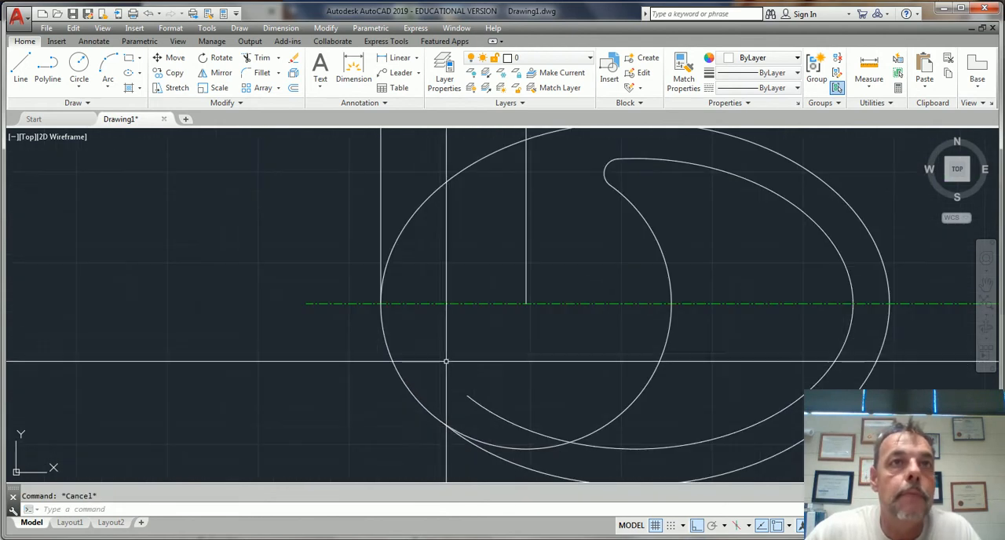
pyautogui.click(404, 379)
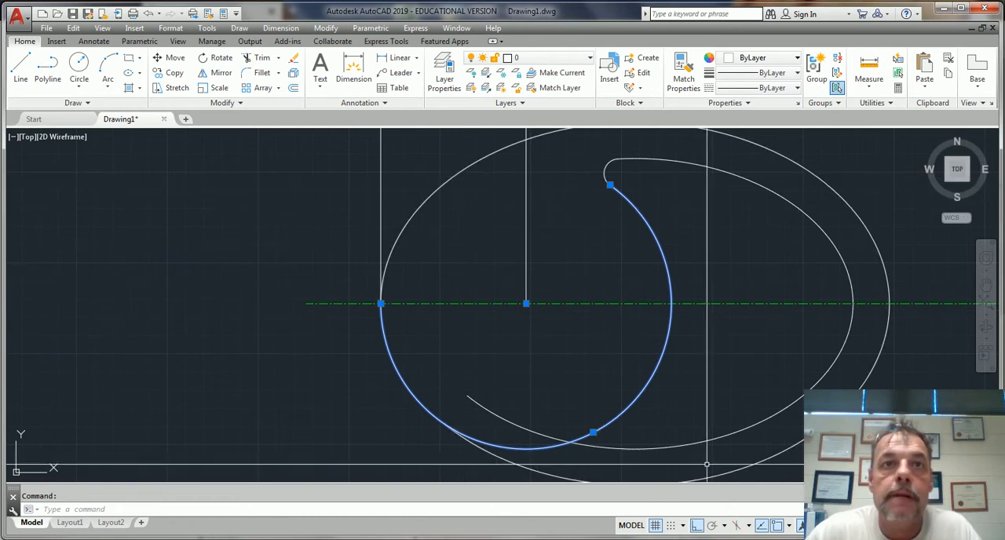
pyautogui.press('Escape')
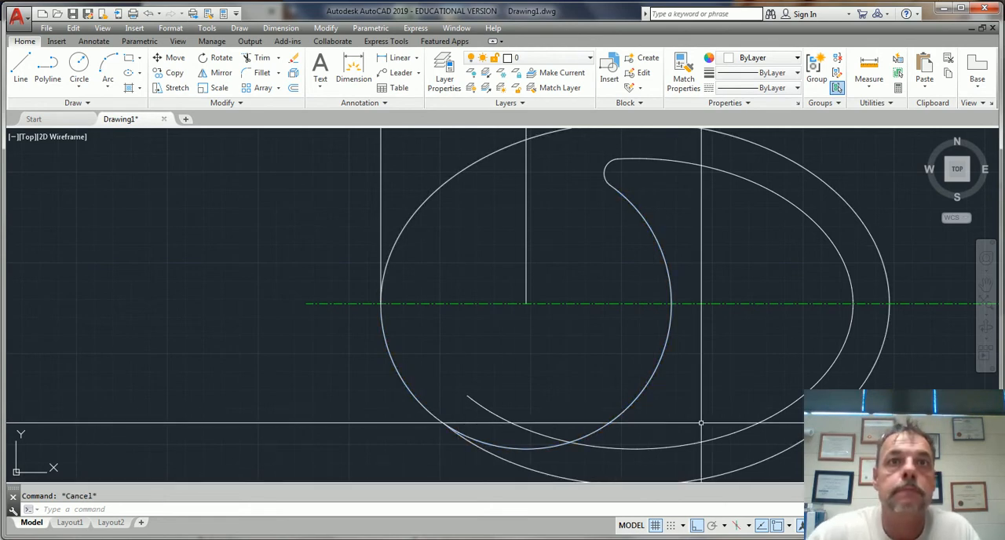
# Try to trim the geometry at the lower left, where the circular arc meets the outer ellipse
pyautogui.write('tr')
pyautogui.press('Return')
pyautogui.click(539, 442)
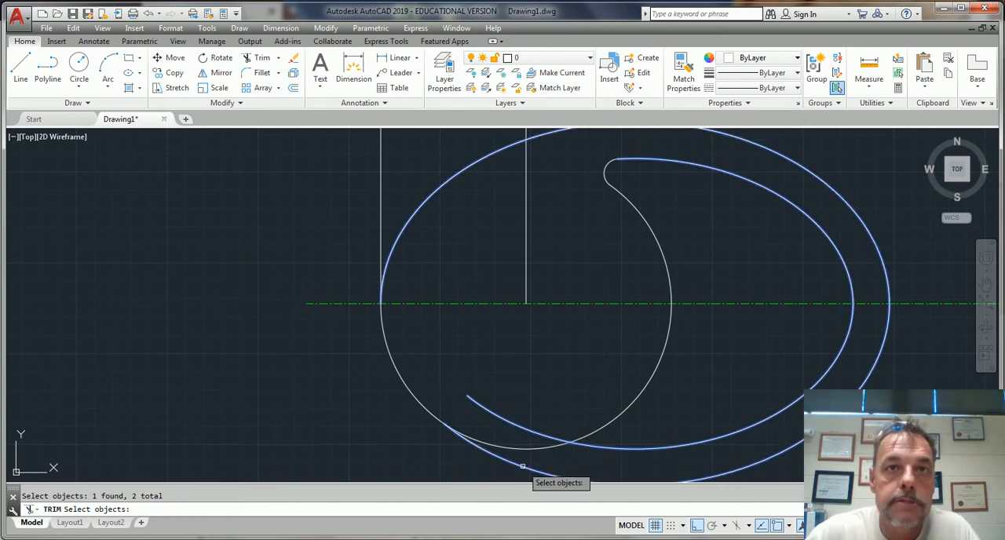
pyautogui.click(522, 467)
pyautogui.press('Return')
pyautogui.press('Escape')
pyautogui.scroll(2, 475, 408)
pyautogui.press('Return')
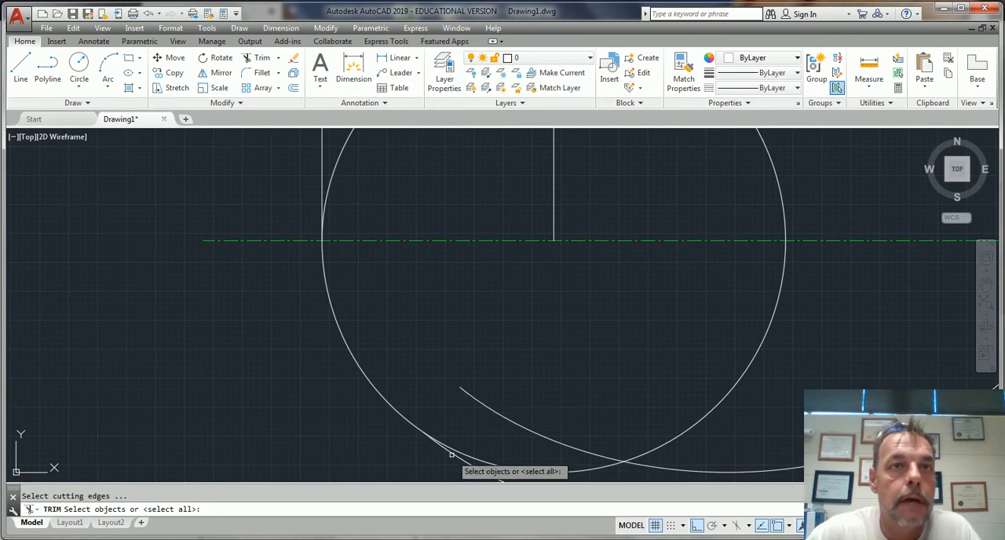
pyautogui.press('Return')
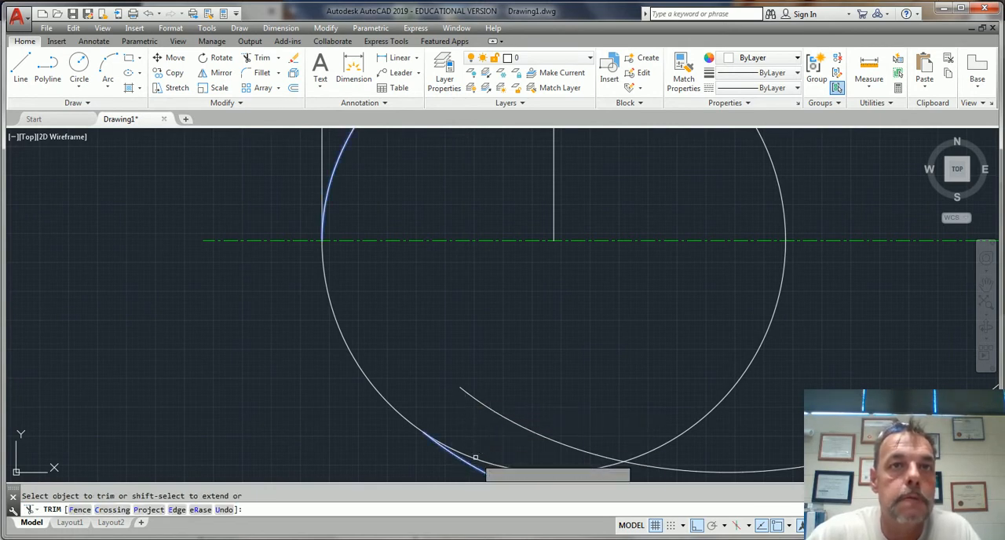
pyautogui.press('Escape')
pyautogui.scroll(-4, 489, 330)
pyautogui.scroll(6, 498, 321)
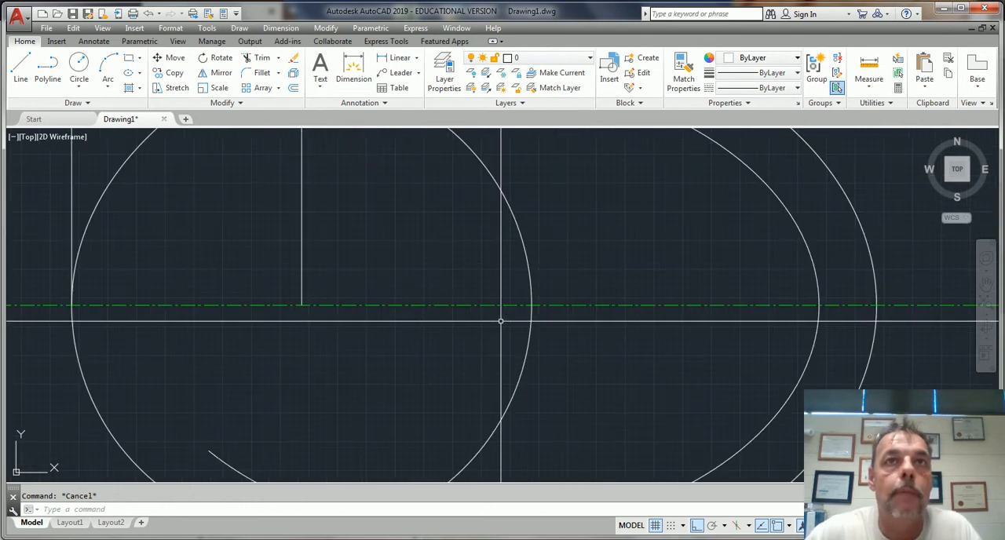
# Try to erase the trimmed outer ellipse and start a new ellipse in its place
pyautogui.scroll(-4, 501, 321)
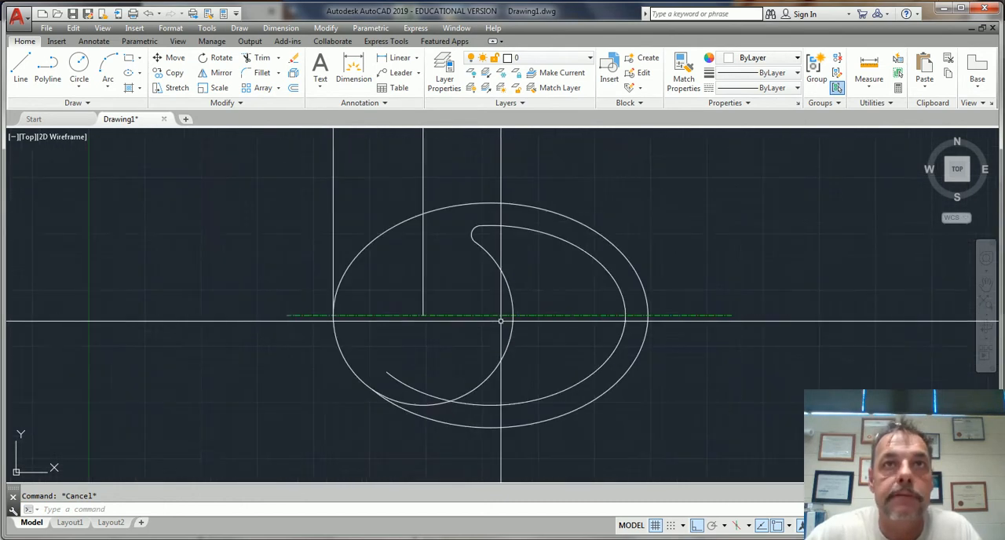
pyautogui.click(525, 203)
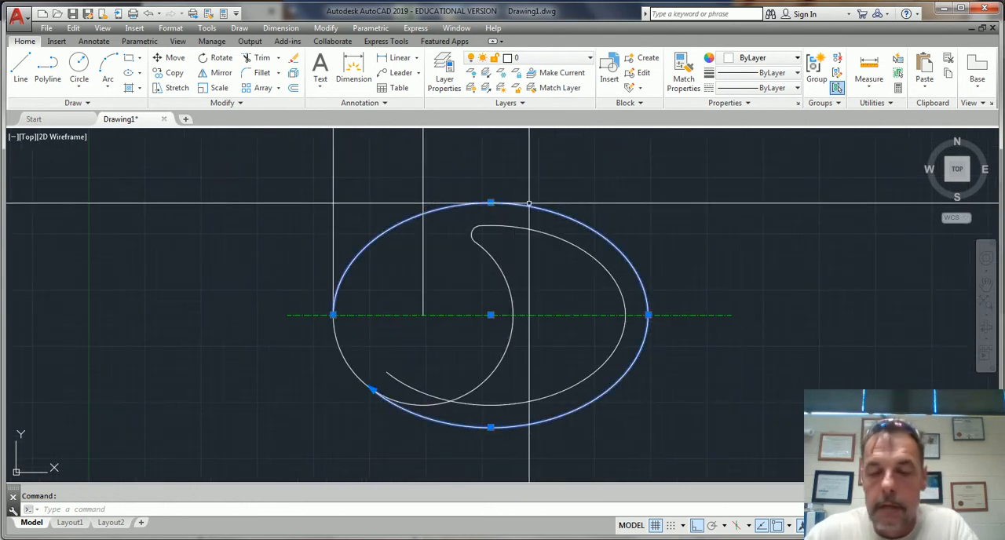
pyautogui.press('Delete')
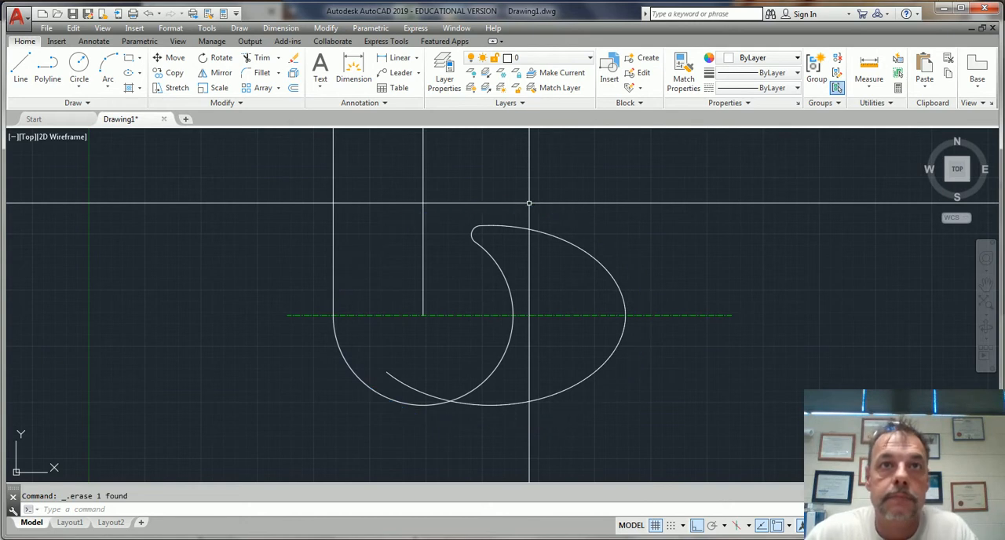
pyautogui.write('l')
pyautogui.press('Return')
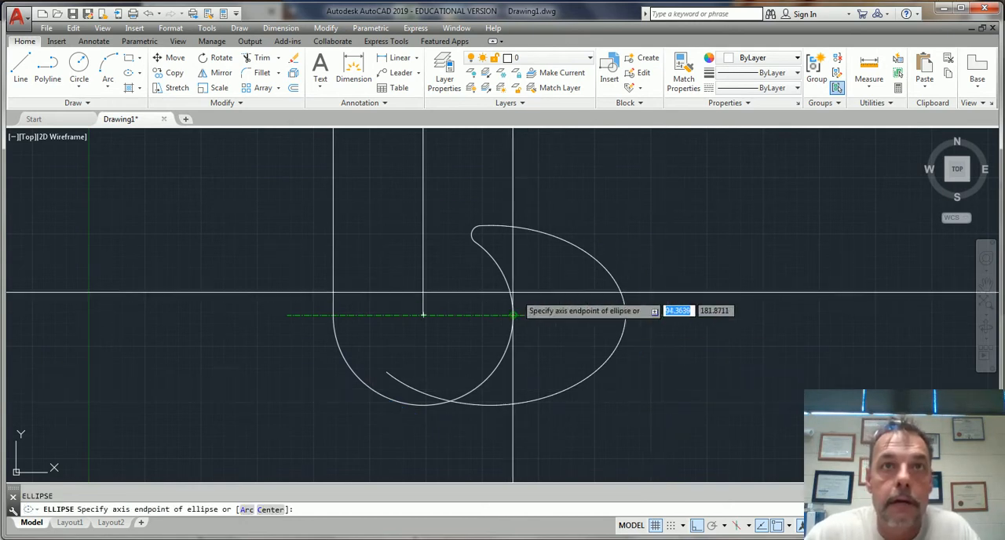
pyautogui.press('Escape')
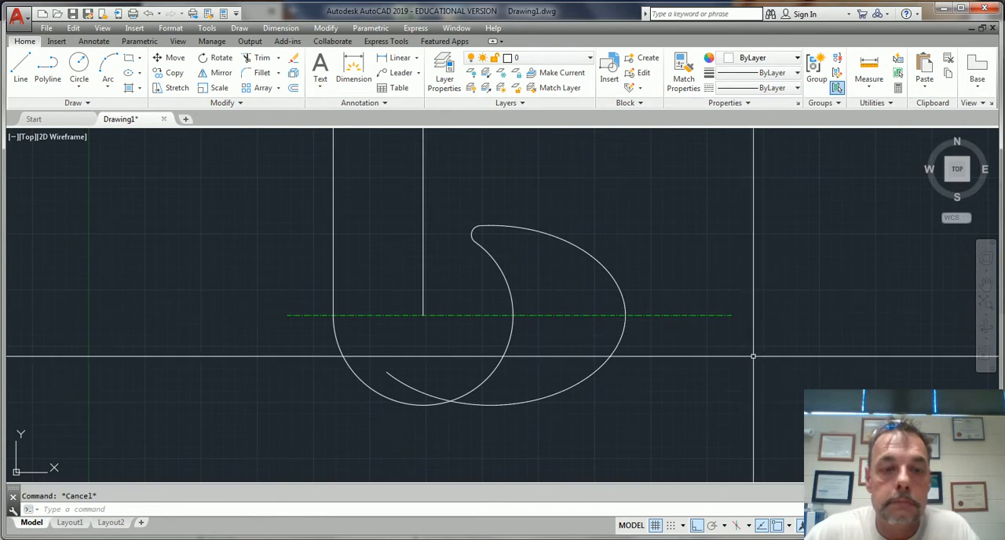
pyautogui.press('Return')
pyautogui.scroll(4, 340, 362)
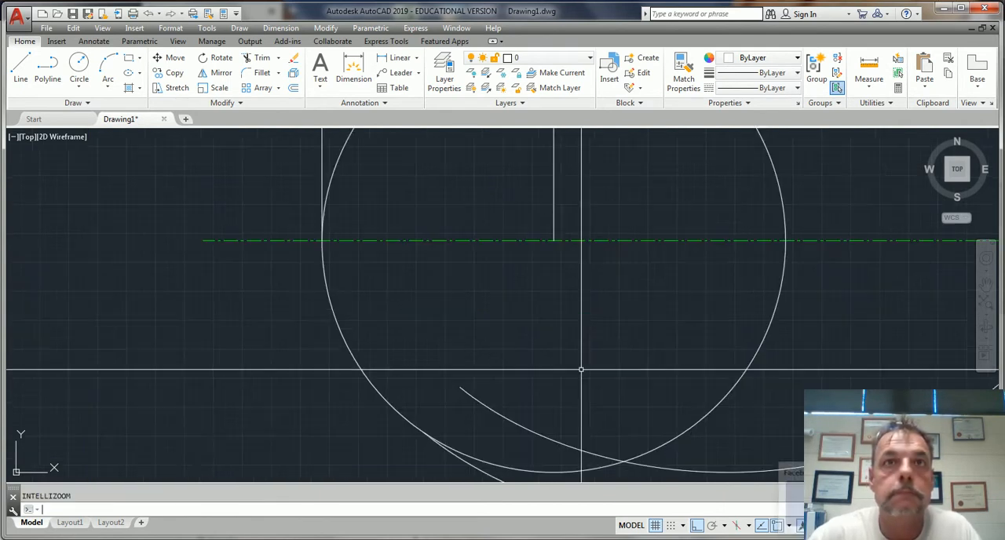
pyautogui.scroll(-6, 583, 372)
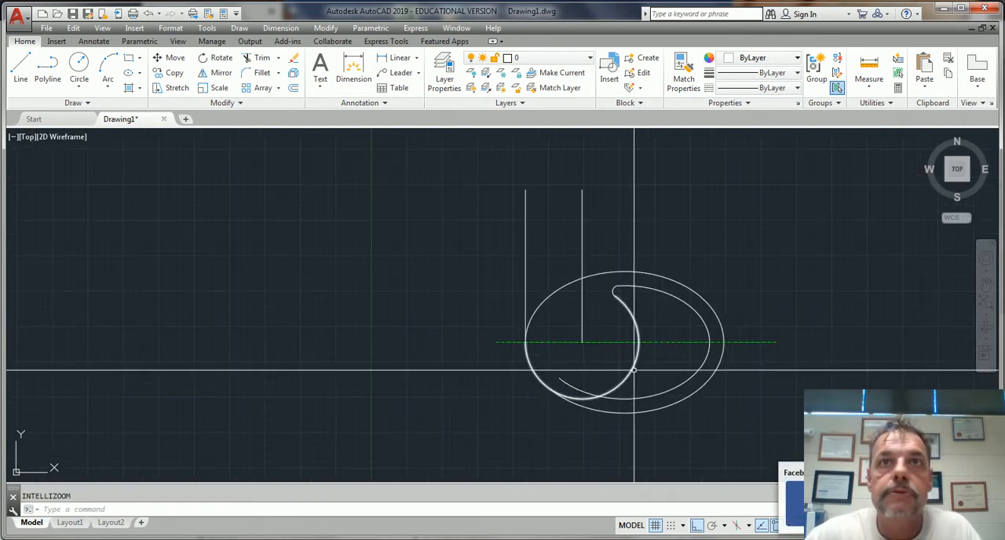
# Draw a vertical line from the outer ellipse's center up past its upper edge
pyautogui.moveTo(641, 361); pyautogui.dragTo(586, 360, button='middle')
pyautogui.scroll(2, 586, 363)
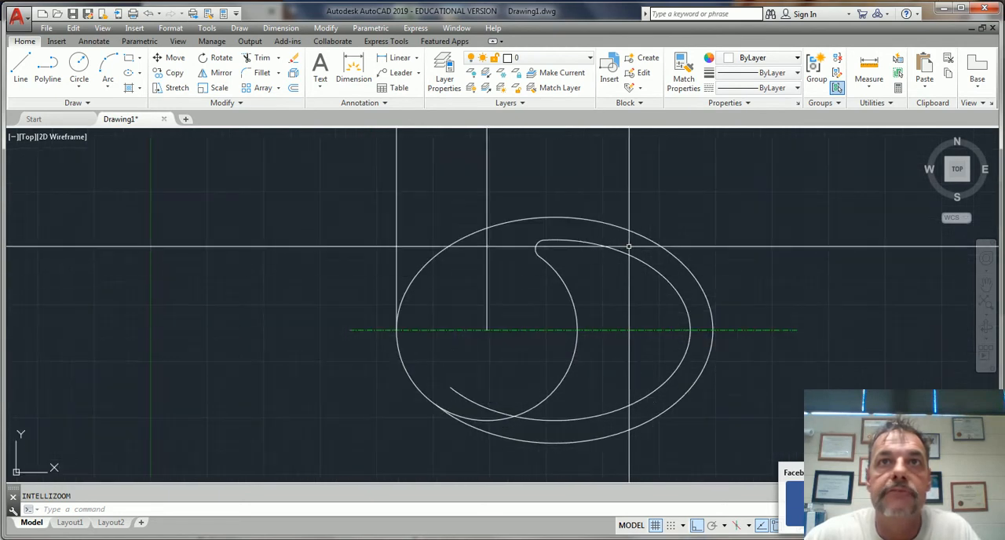
pyautogui.click(631, 232)
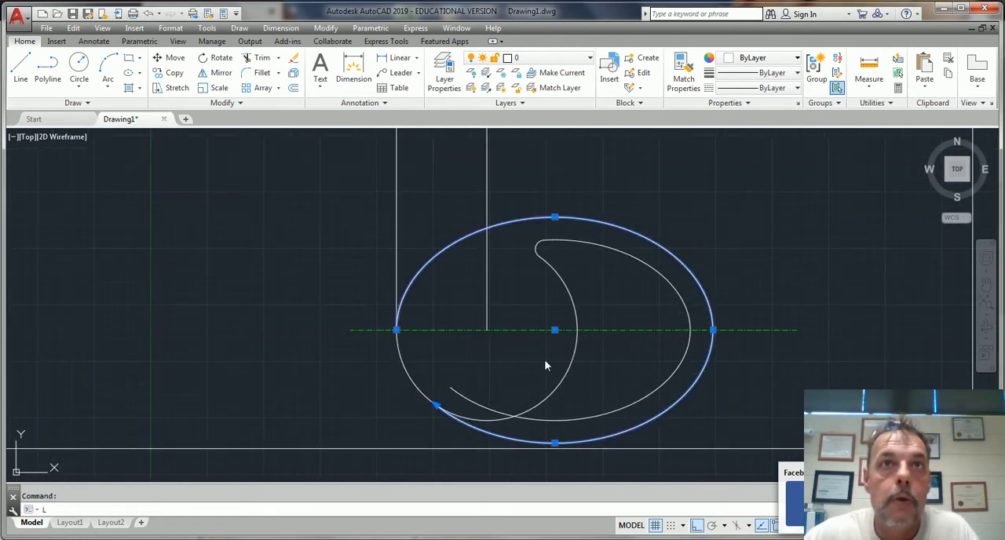
pyautogui.press('Return')
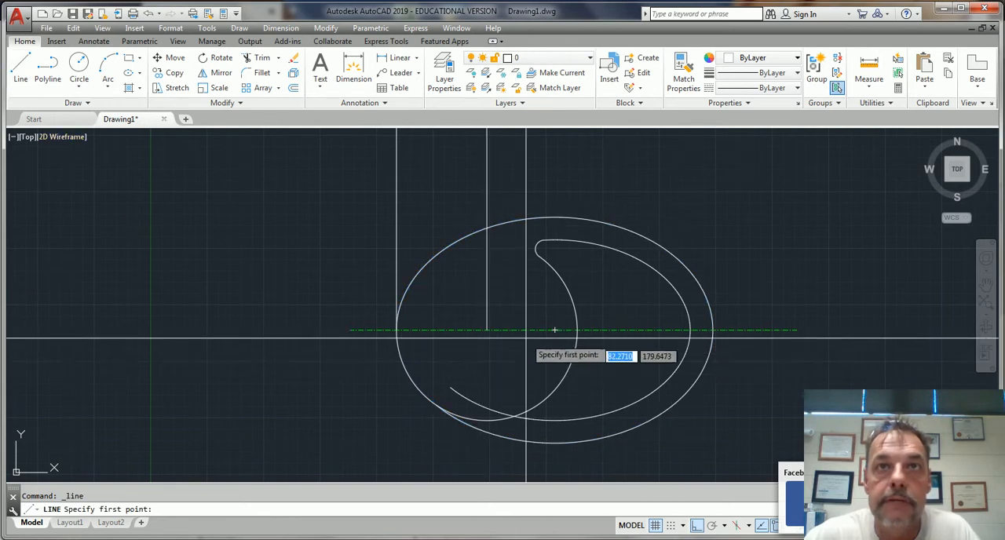
pyautogui.click(540, 174)
pyautogui.press('Escape')
pyautogui.press('Escape')
# Erase the trimmed outer ellipse and draw a full one from the new vertical line's lower end, with axis 70 and half-axis 25
pyautogui.click(651, 241)
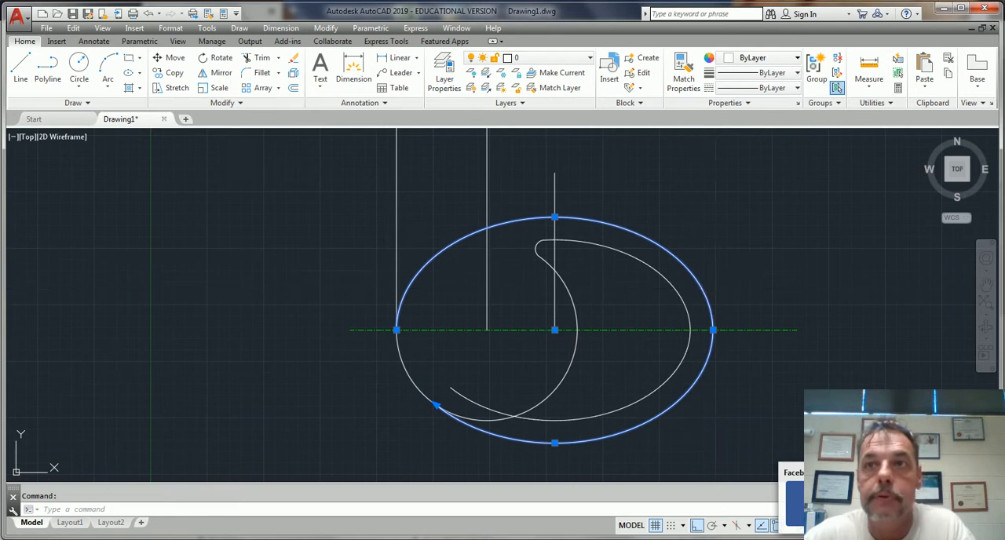
pyautogui.press('Delete')
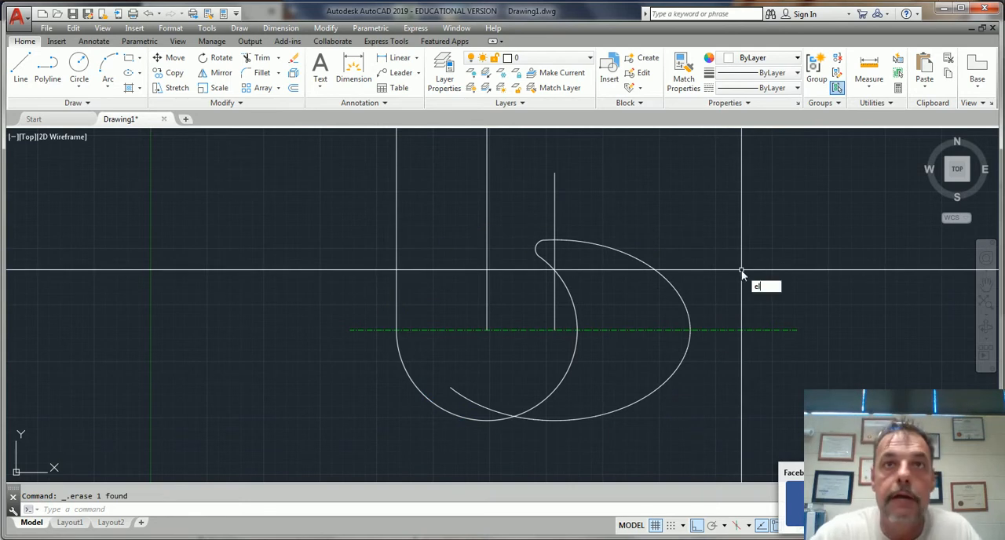
pyautogui.click(554, 330)
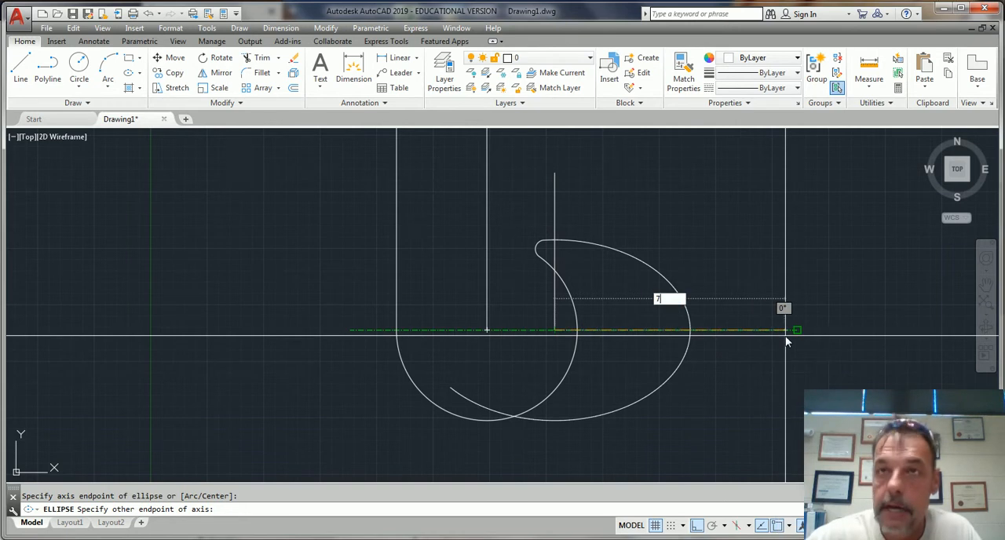
pyautogui.write('70')
pyautogui.press('Return')
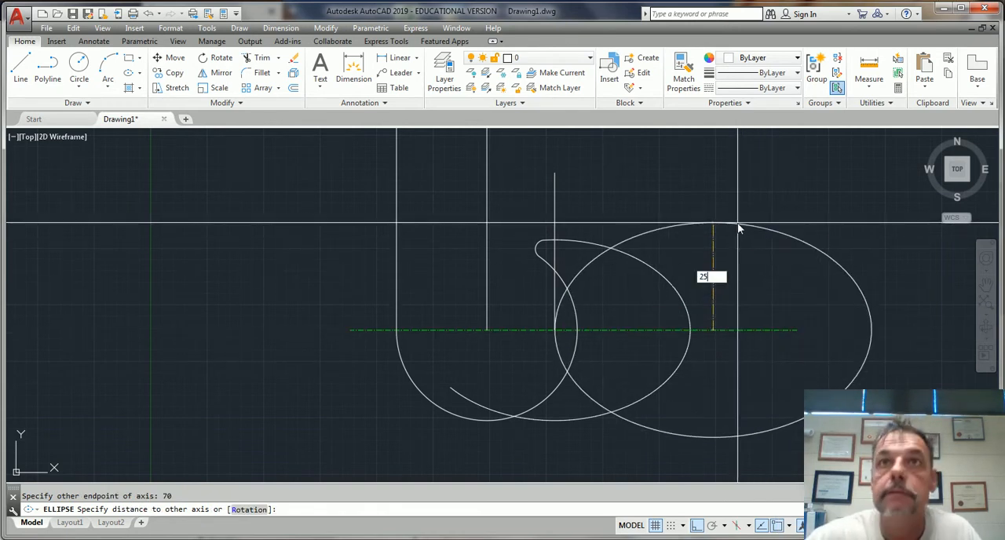
pyautogui.press('Return')
pyautogui.press('Escape')
# Try to move the new ellipse by its center to the circular arc's center
pyautogui.write('m')
pyautogui.press('Return')
pyautogui.click(871, 293)
pyautogui.press('Return')
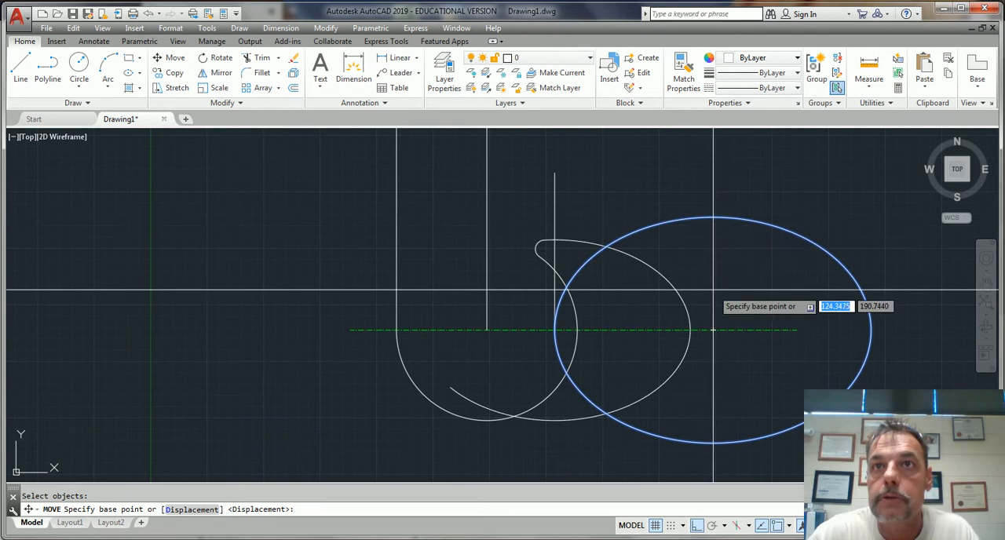
pyautogui.click(712, 330)
pyautogui.click(487, 329)
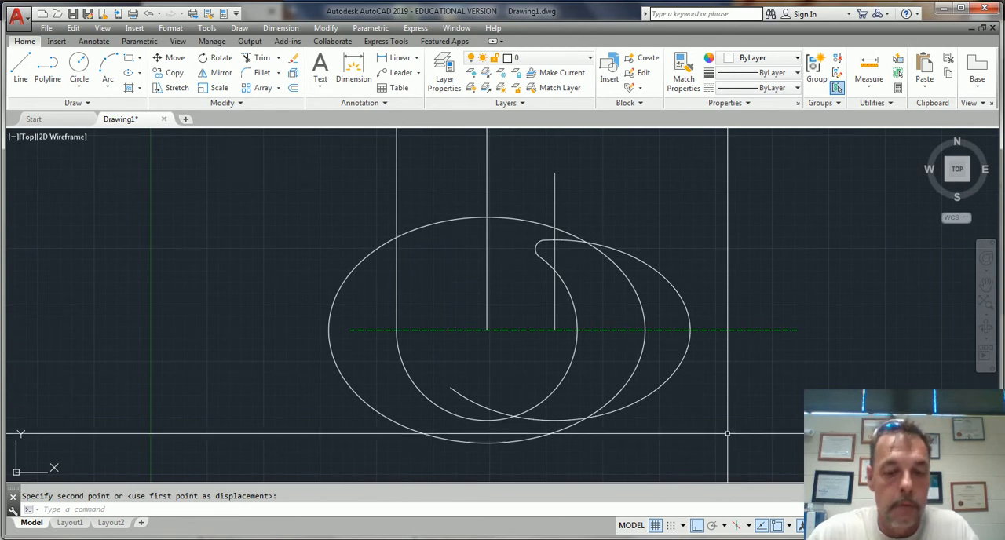
pyautogui.write('u')
pyautogui.press('Return')
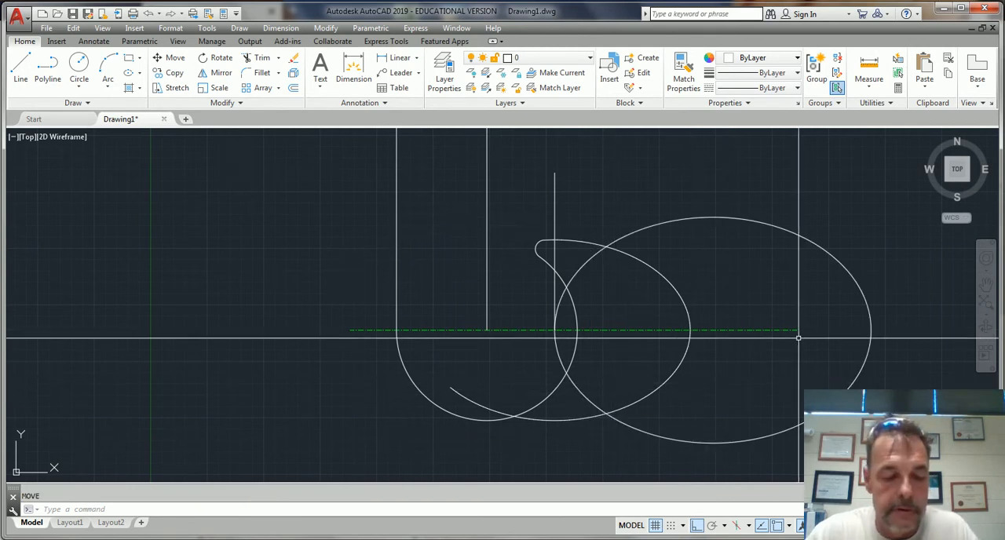
# Move the full outer ellipse by its center to the lower end of the short vertical line
pyautogui.press('Return')
pyautogui.click(776, 226)
pyautogui.press('Return')
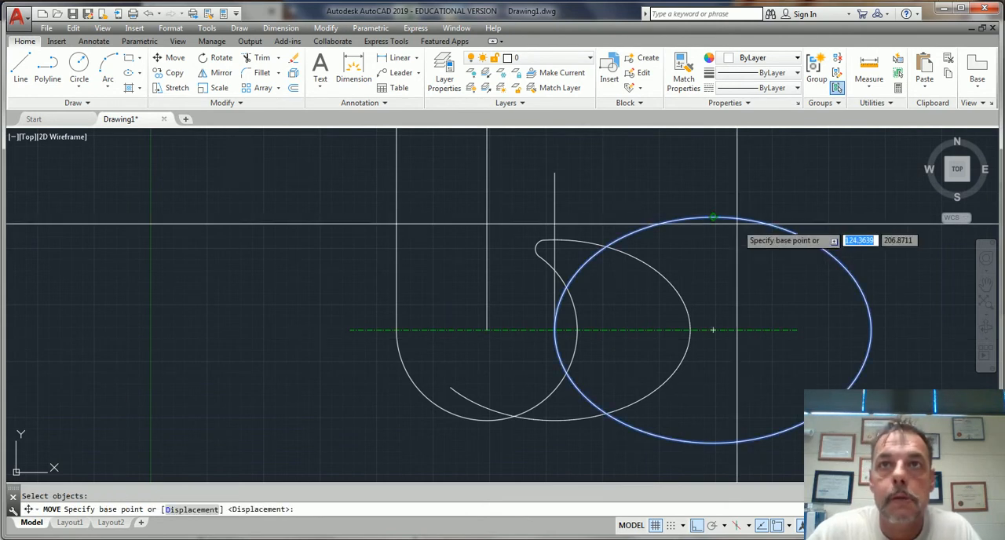
pyautogui.click(713, 330)
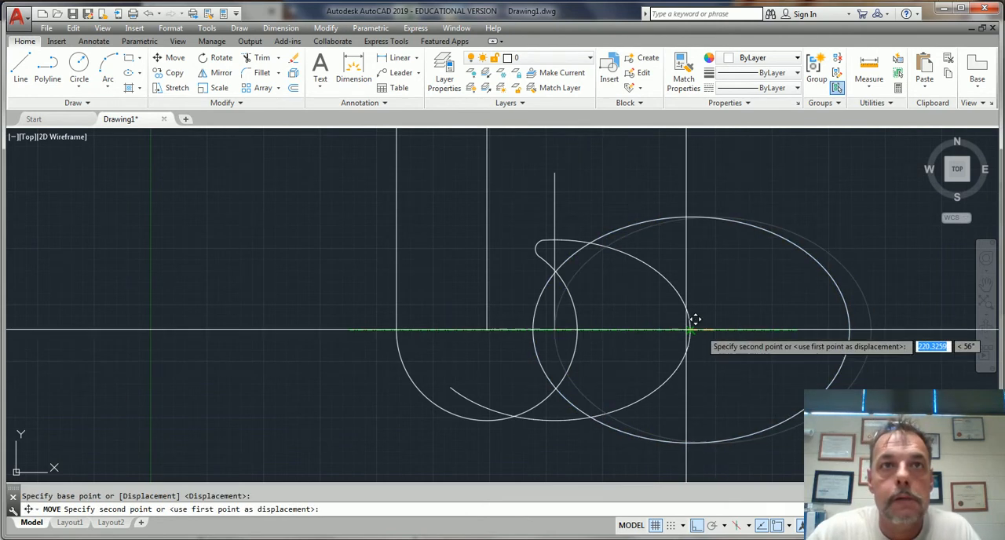
pyautogui.click(559, 314)
pyautogui.press('Escape')
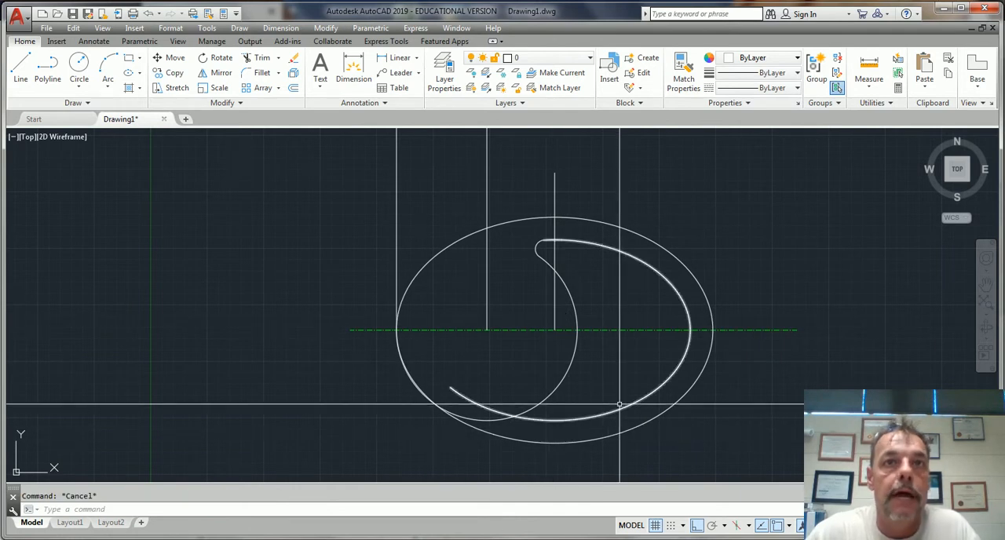
# Fillet the crescent's lower tip between the circular arc and the inner ellipse with radius 2
pyautogui.press('Return')
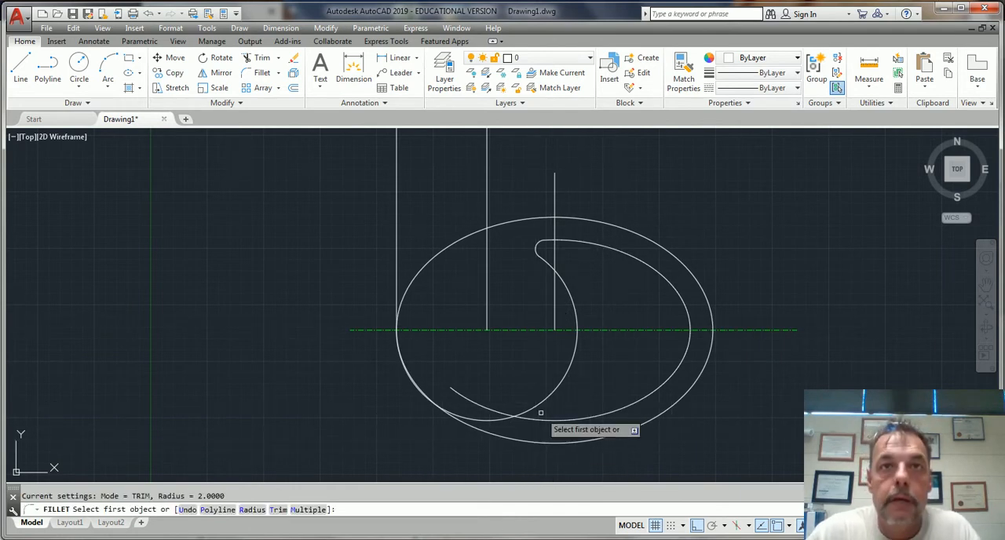
pyautogui.click(540, 410)
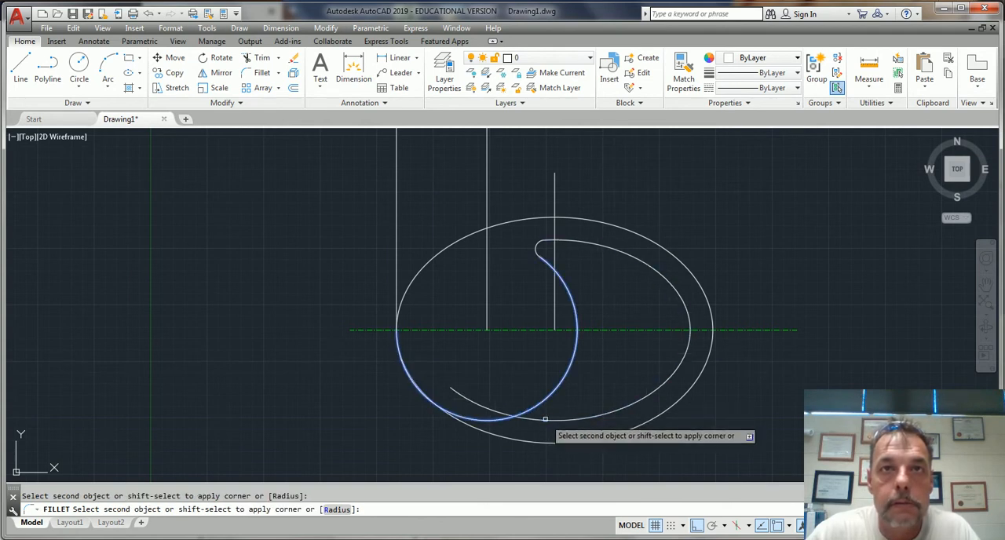
pyautogui.click(540, 406)
pyautogui.press('Escape')
# Examine the outer ellipse's edge near the centerline and the filleted crescent inside it
pyautogui.scroll(5, 413, 354)
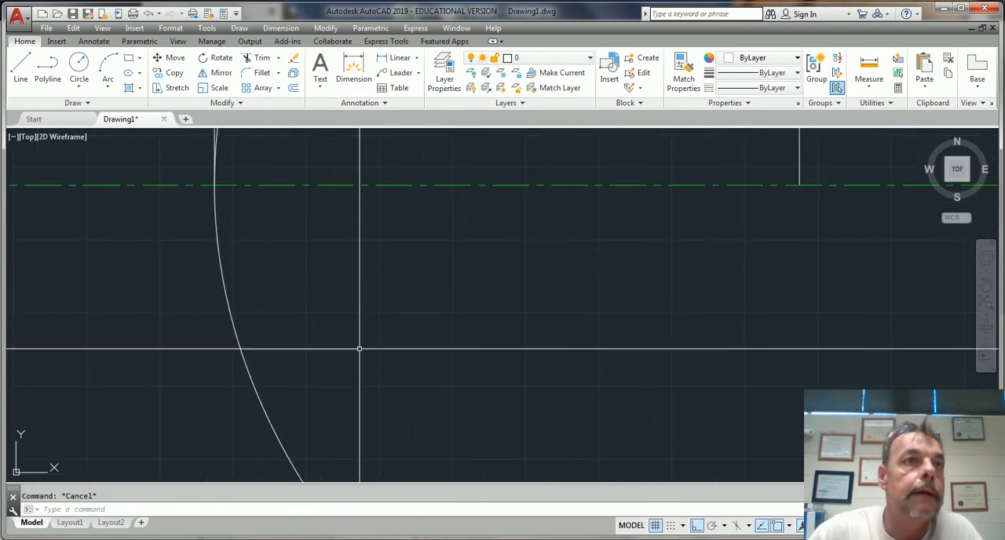
pyautogui.scroll(3, 225, 280)
pyautogui.scroll(-8, 283, 285)
pyautogui.scroll(-4, 284, 286)
pyautogui.scroll(6, 345, 279)
pyautogui.scroll(-3, 325, 275)
pyautogui.scroll(-6, 326, 268)
pyautogui.moveTo(411, 275); pyautogui.dragTo(591, 354, button='middle')
pyautogui.scroll(3, 614, 355)
pyautogui.scroll(2, 614, 356)
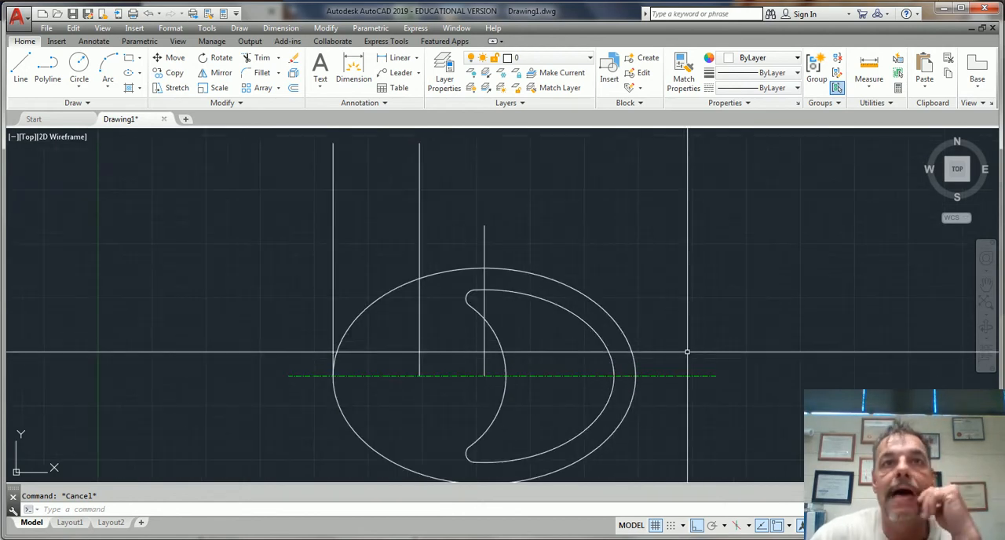
pyautogui.moveTo(680, 421); pyautogui.dragTo(746, 361, button='middle')
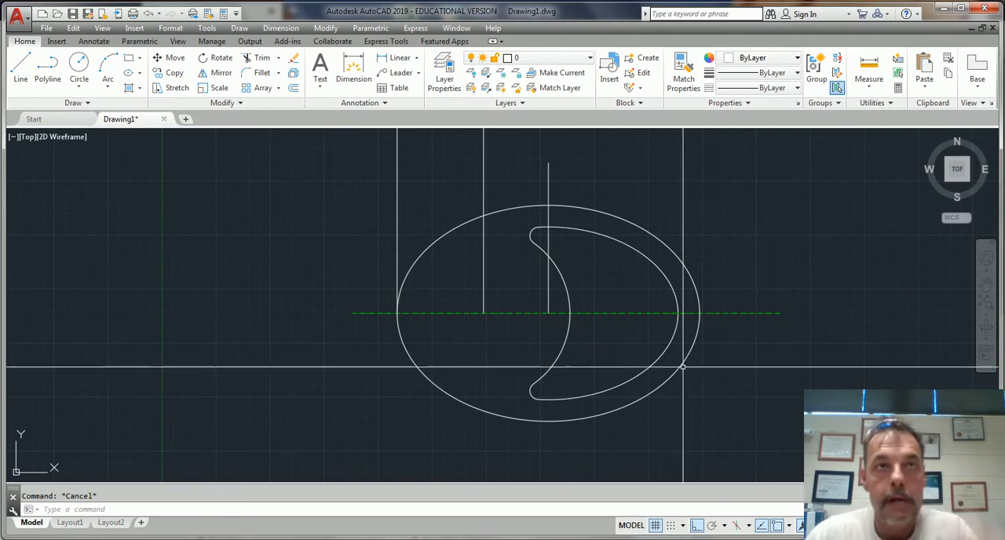
pyautogui.moveTo(489, 312); pyautogui.dragTo(402, 364, button='middle')
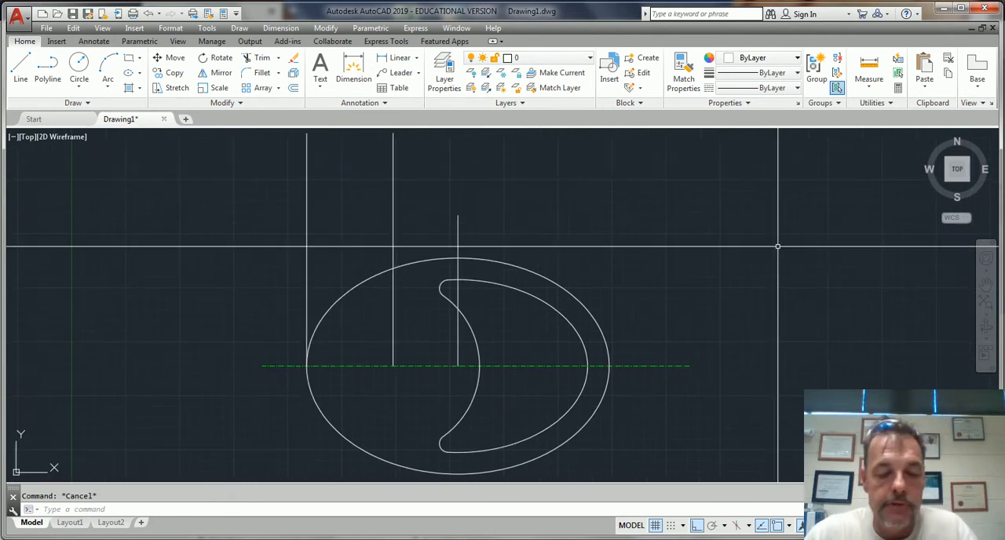
# Offset the leftmost vertical line by 60 toward the far end of the ellipse
pyautogui.write('o')
pyautogui.press('Return')
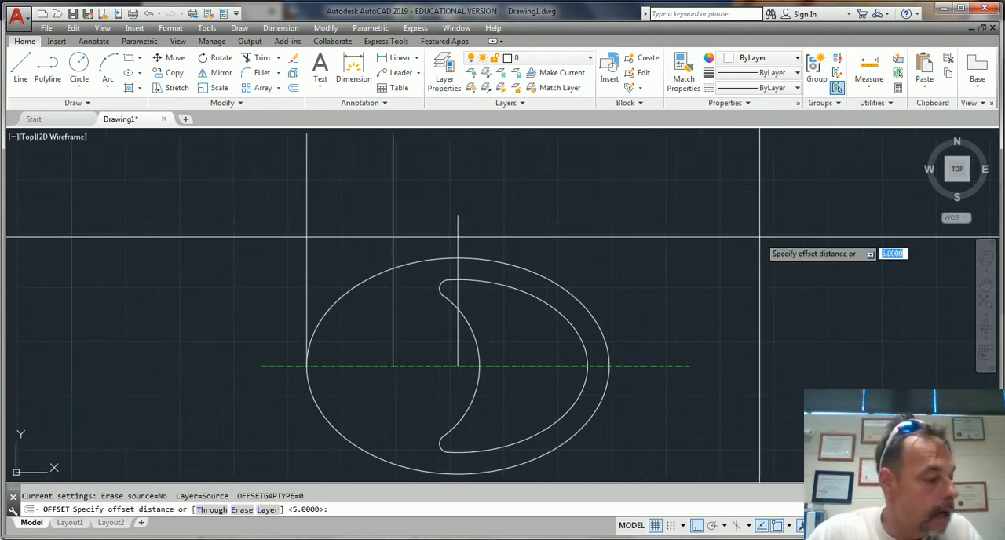
pyautogui.write('6')
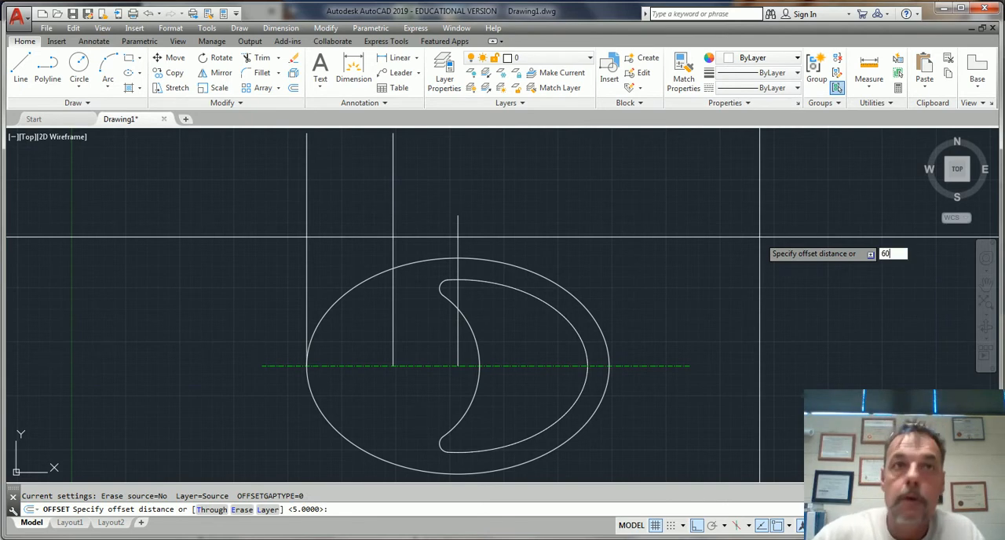
pyautogui.write('0')
pyautogui.press('Return')
pyautogui.click(308, 267)
pyautogui.click(601, 293)
pyautogui.press('Escape')
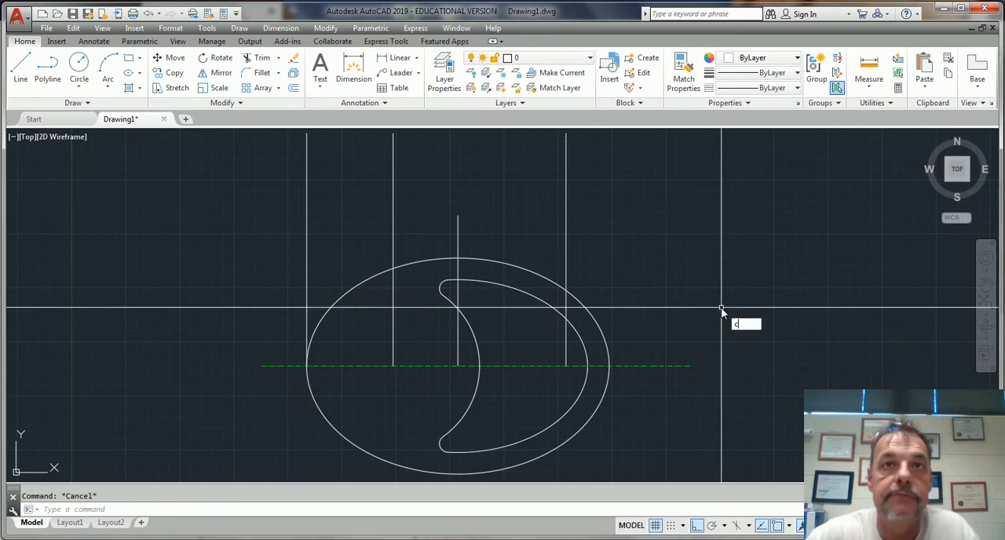
# Draw a circle of diameter 10 centered on the lower end of the offset line
pyautogui.write('c')
pyautogui.press('Return')
pyautogui.click(565, 365)
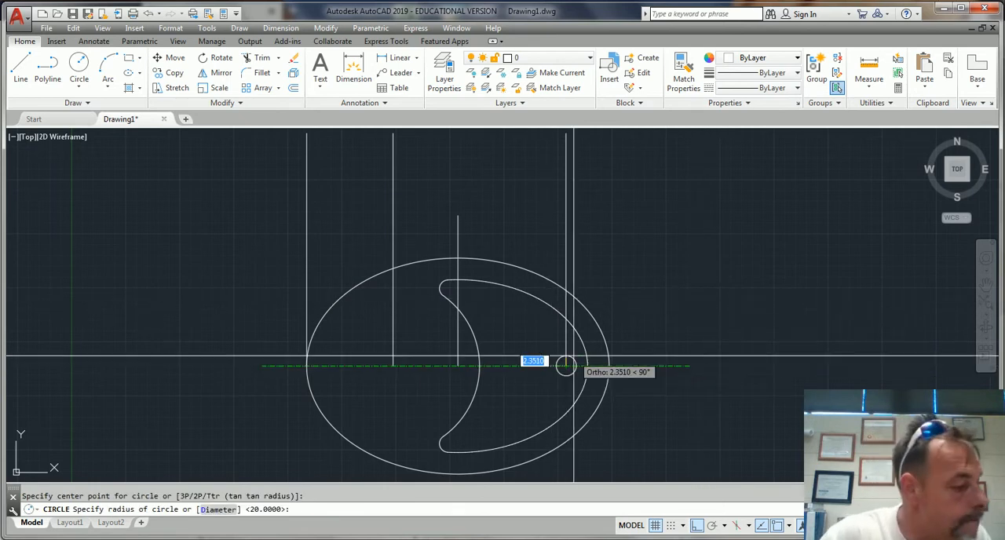
pyautogui.write('d')
pyautogui.press('Return')
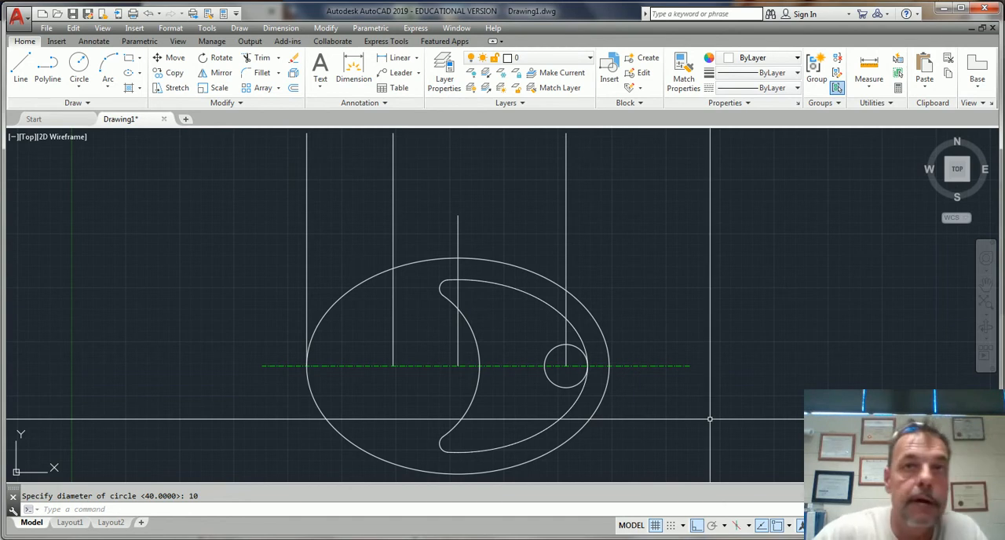
# Draw a concentric circle of diameter 20 around the small circle
pyautogui.press('Return')
pyautogui.press('Return')
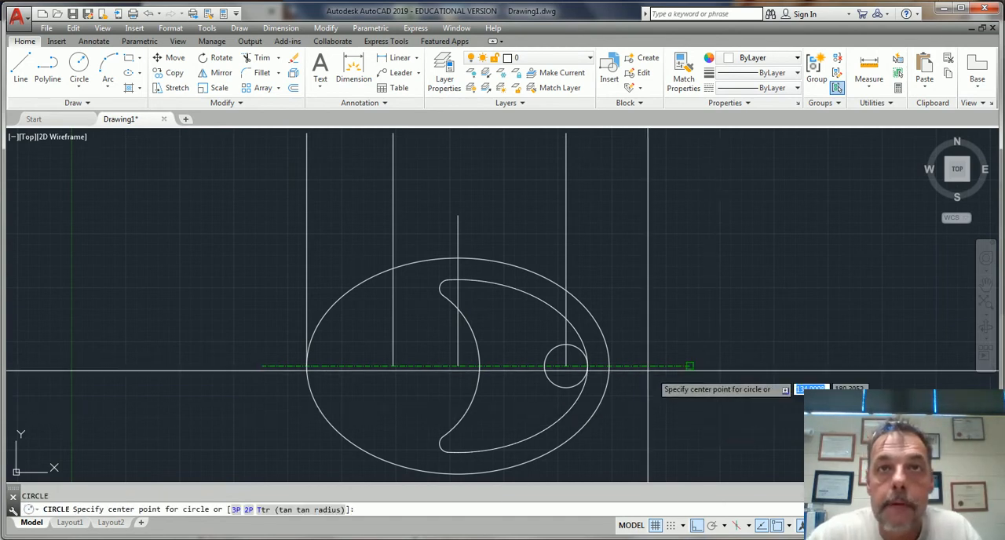
pyautogui.click(564, 365)
pyautogui.write('d')
pyautogui.press('Return')
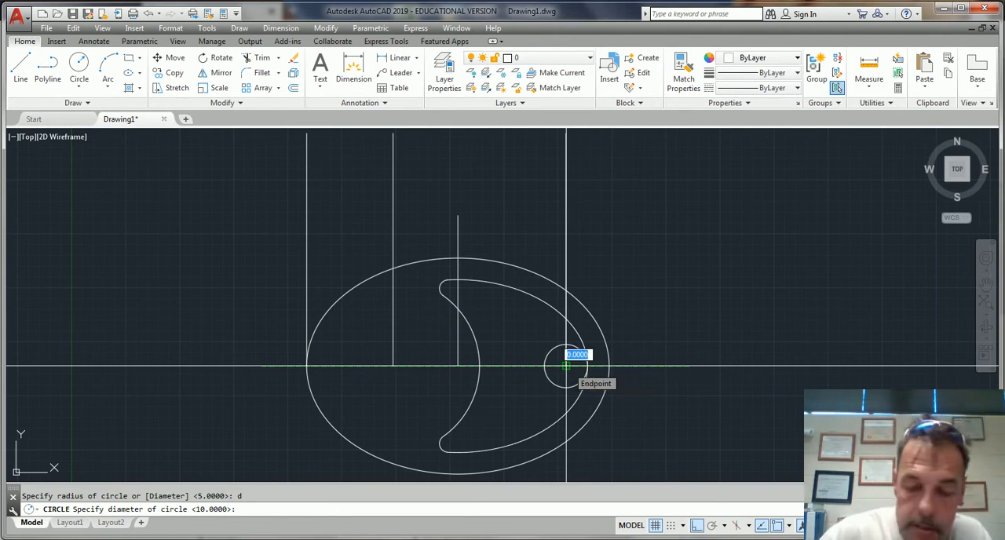
pyautogui.write('20')
pyautogui.press('Return')
pyautogui.press('Escape')
pyautogui.write('f')
pyautogui.press('Return')
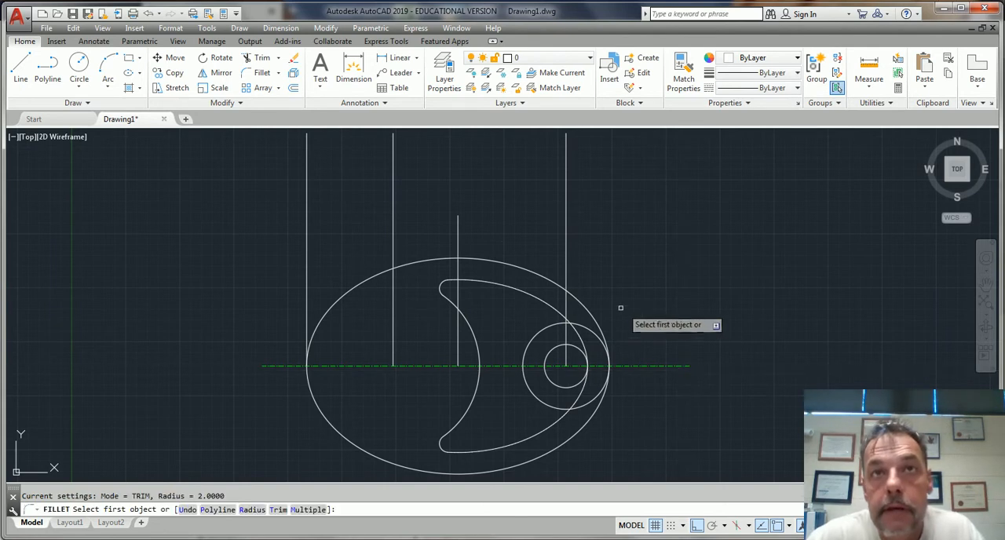
pyautogui.press('Escape')
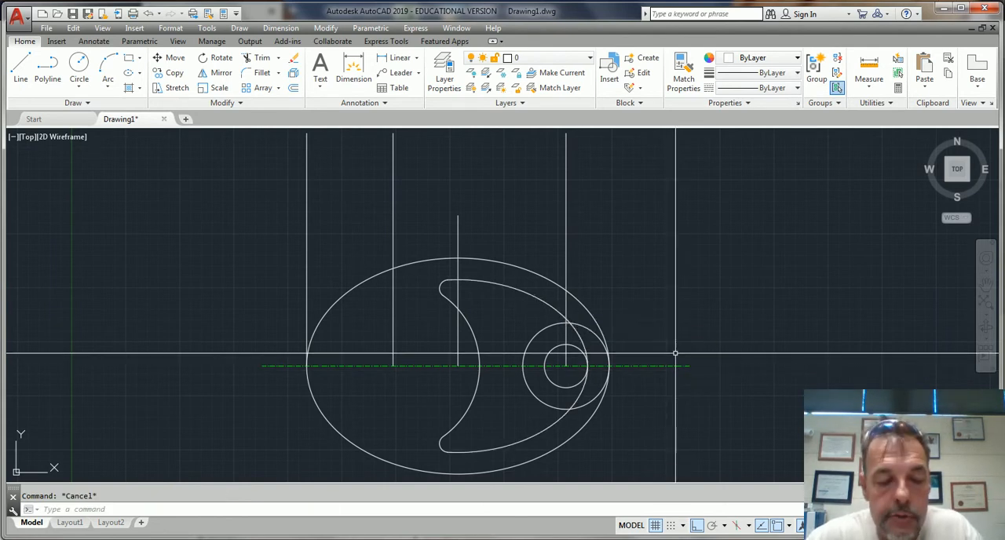
# Trim away the part of the 20-diameter circle that lies outside the inner ellipse
pyautogui.write('tr')
pyautogui.press('Return')
pyautogui.press('Return')
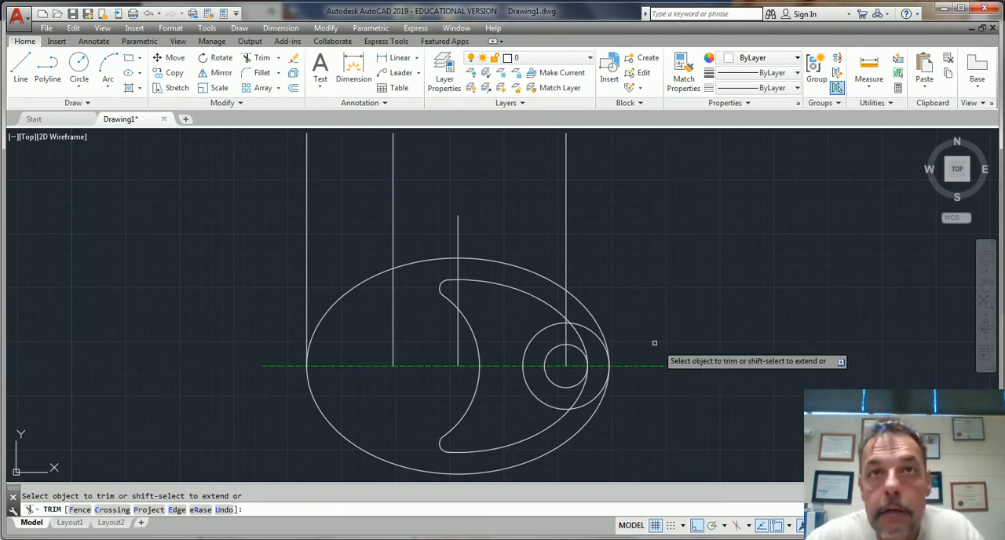
pyautogui.click(590, 327)
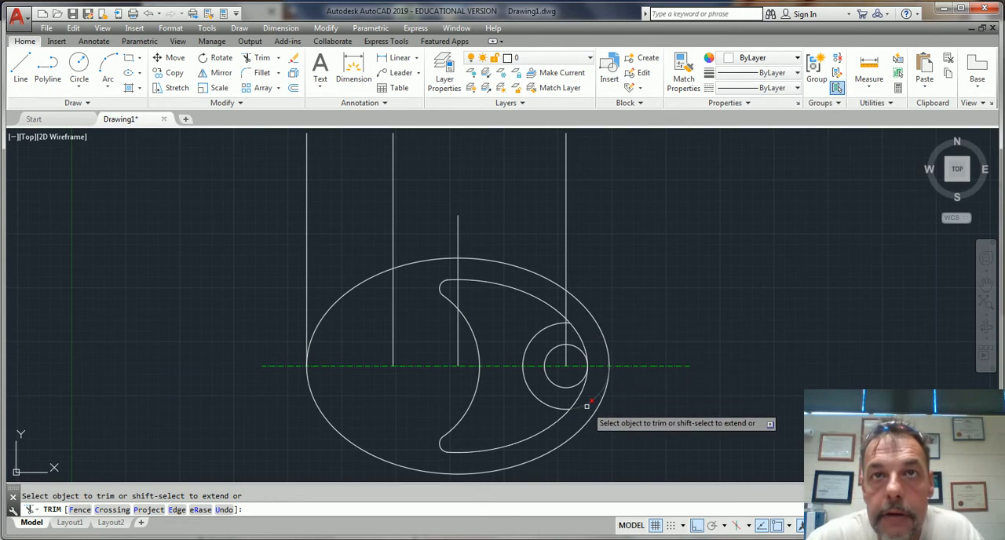
pyautogui.scroll(8, 608, 399)
pyautogui.scroll(-4, 652, 314)
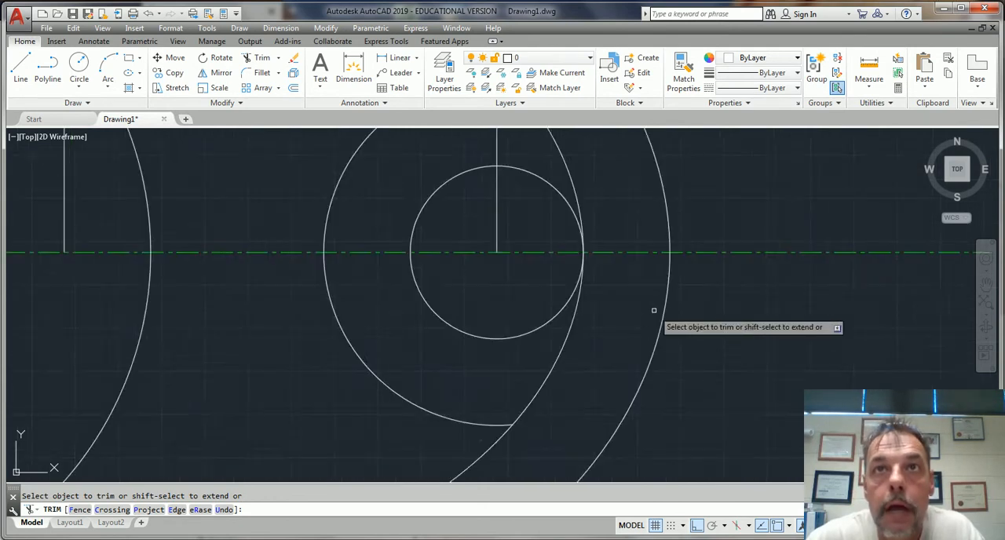
pyautogui.press('Escape')
pyautogui.scroll(-2, 663, 302)
pyautogui.click(662, 302)
pyautogui.scroll(-1, 722, 314)
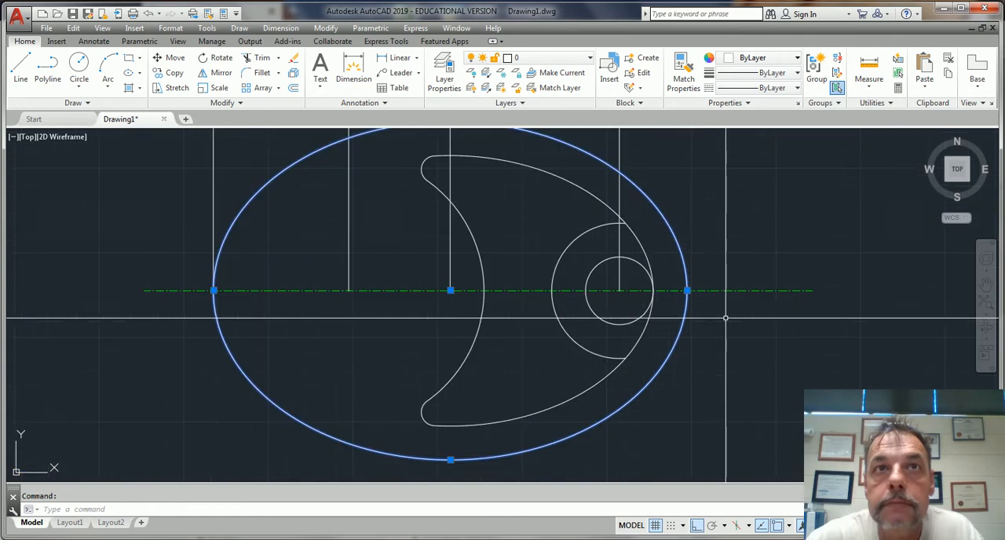
pyautogui.press('Escape')
pyautogui.scroll(-4, 710, 306)
pyautogui.scroll(6, 665, 290)
pyautogui.scroll(-5, 712, 400)
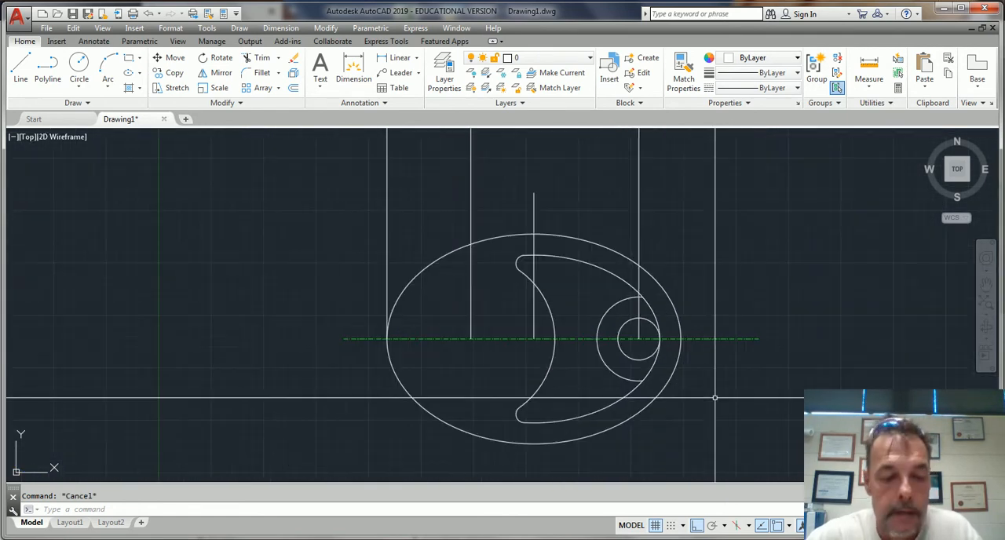
pyautogui.press('Return')
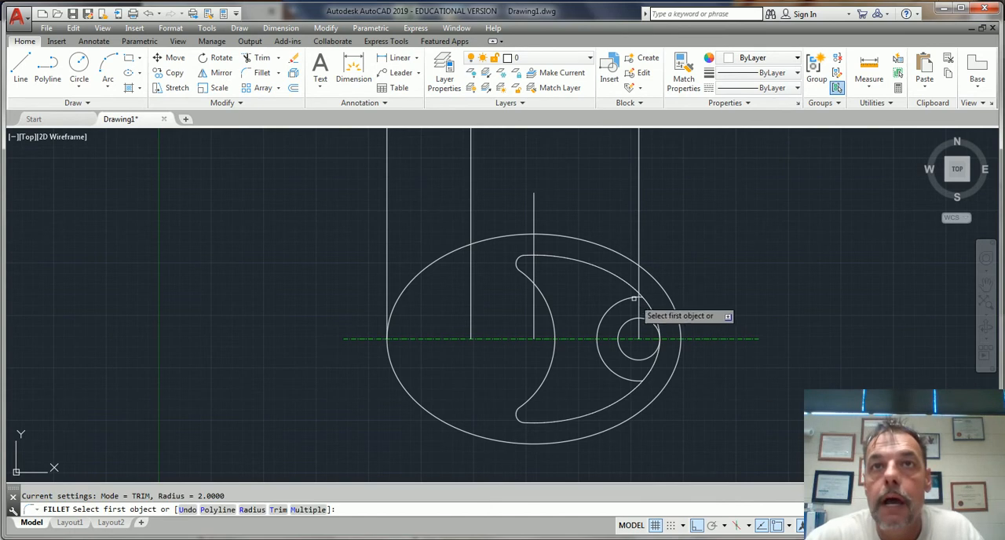
pyautogui.click(628, 299)
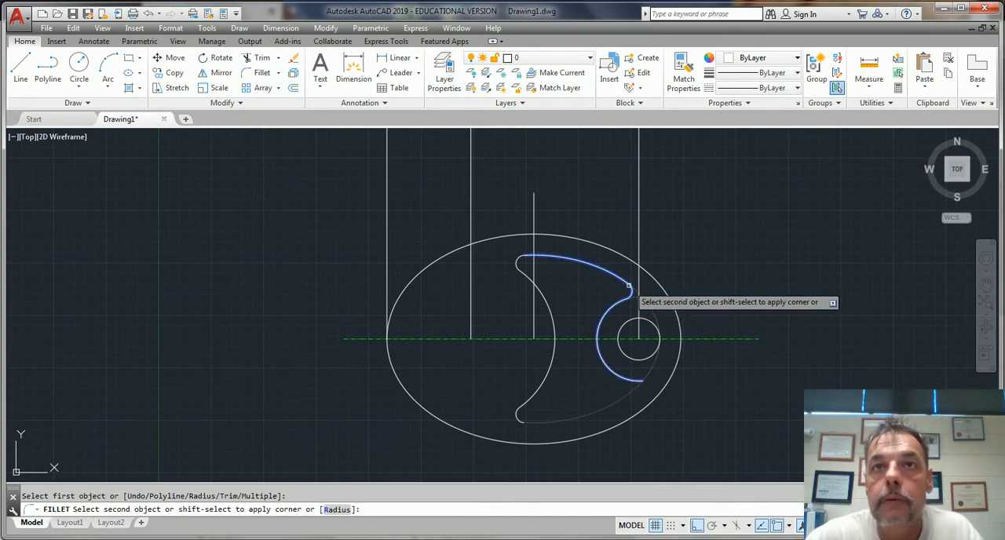
pyautogui.press('Escape')
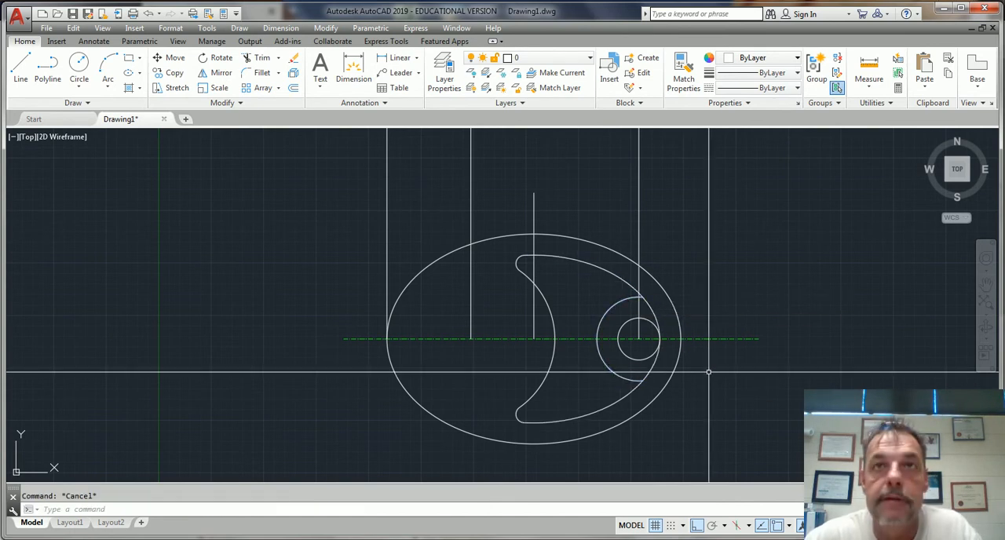
# Trim the inner ellipse between the two ends of the larger circle's arc
pyautogui.press('Return')
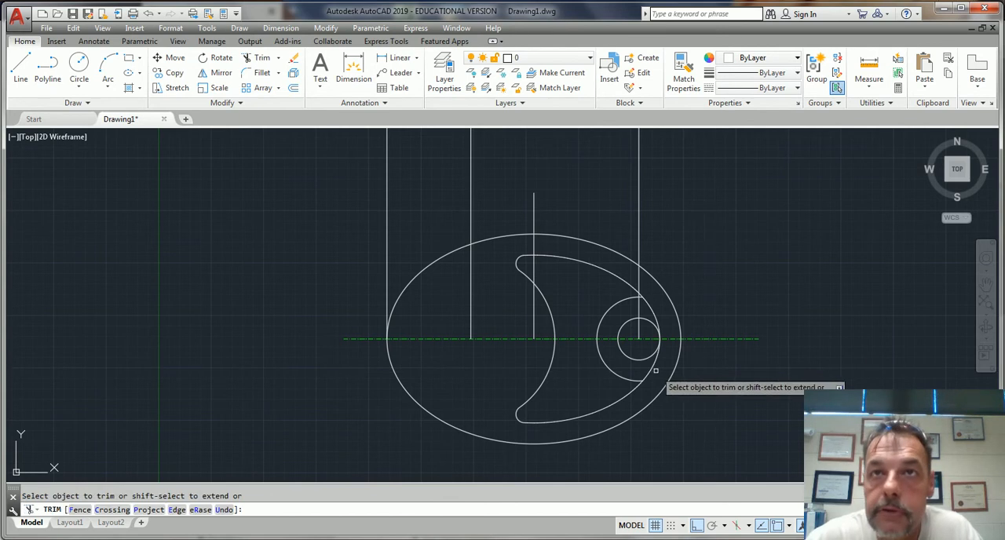
pyautogui.click(653, 369)
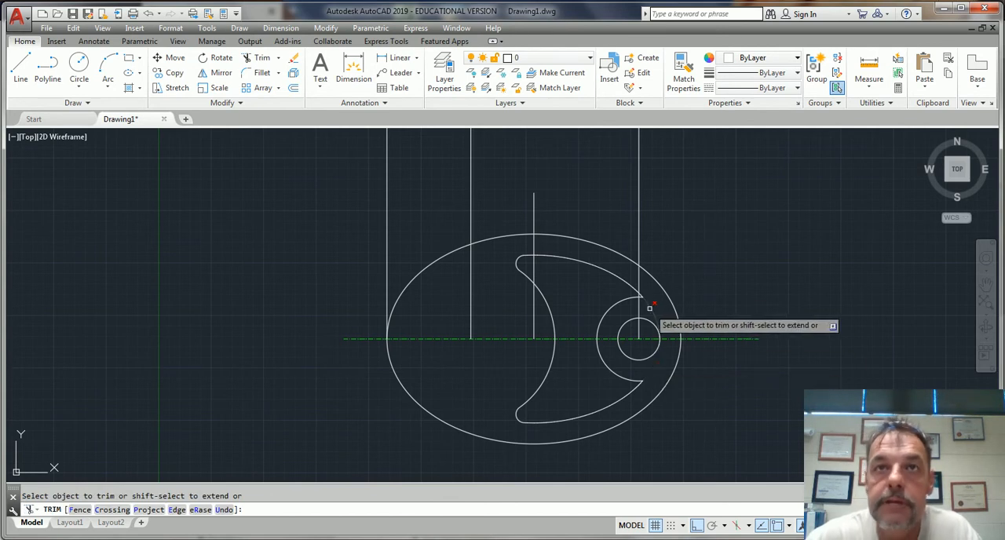
pyautogui.press('Escape')
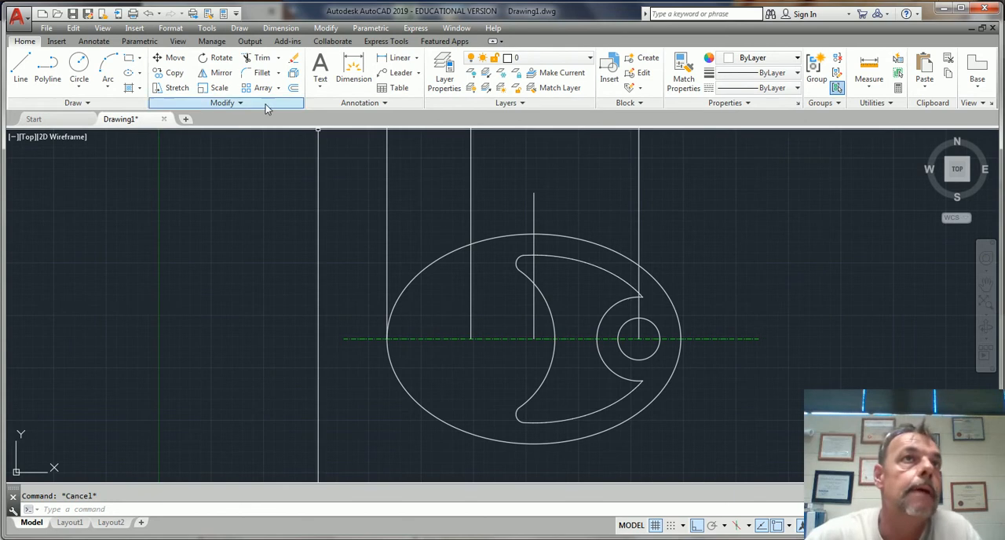
# Fillet both corners where the larger circle's arc meets the inner ellipse with radius 2
pyautogui.click(261, 73)
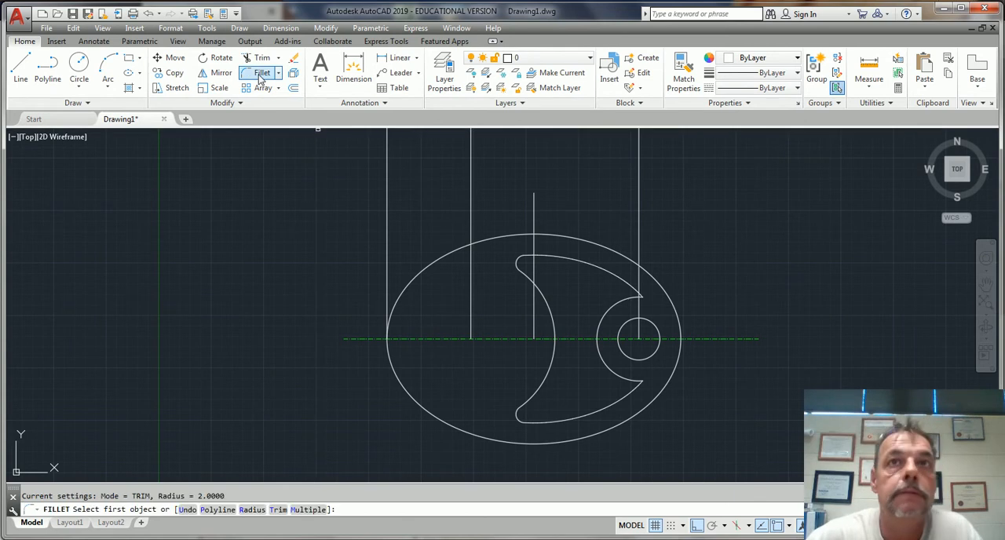
pyautogui.click(628, 285)
pyautogui.click(622, 296)
pyautogui.press('Return')
pyautogui.click(627, 379)
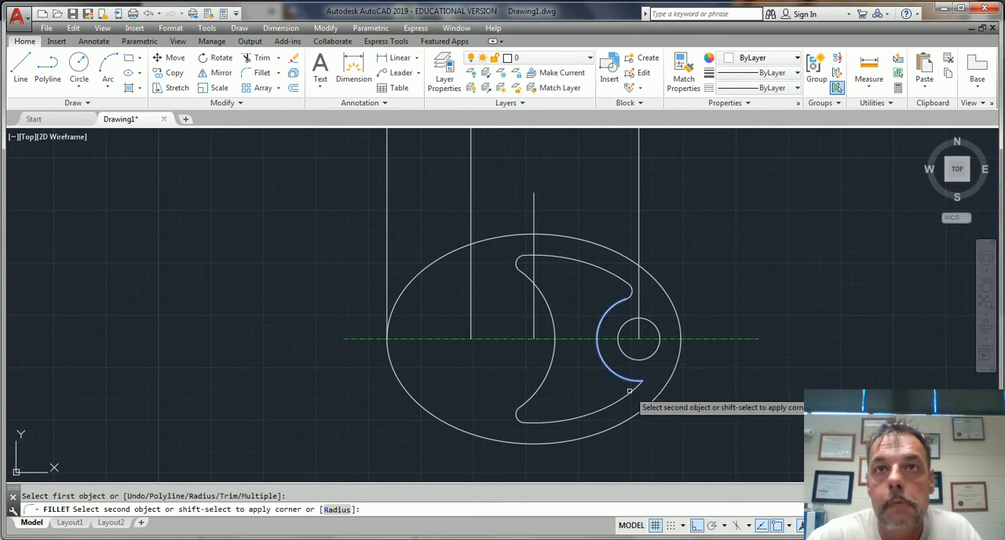
pyautogui.press('Escape')
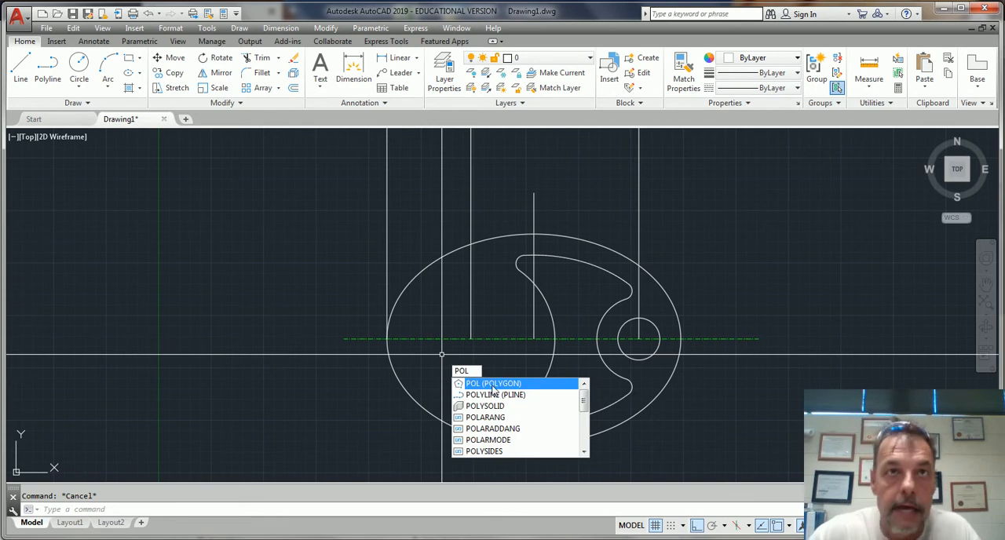
# Draw a six-sided polygon inscribed in a circle of radius 10, centered where the second vertical construction line meets the centerline
pyautogui.press('Return')
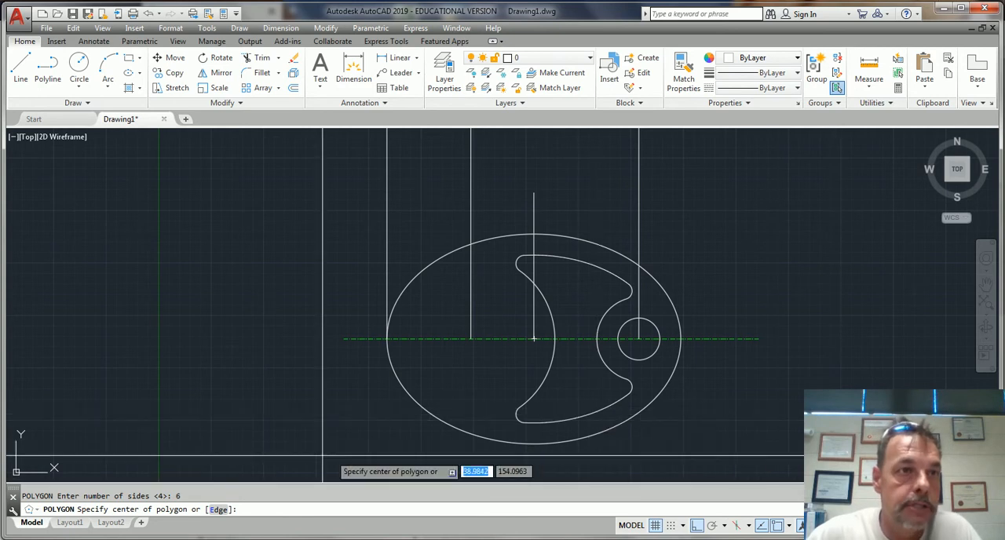
pyautogui.click(471, 339)
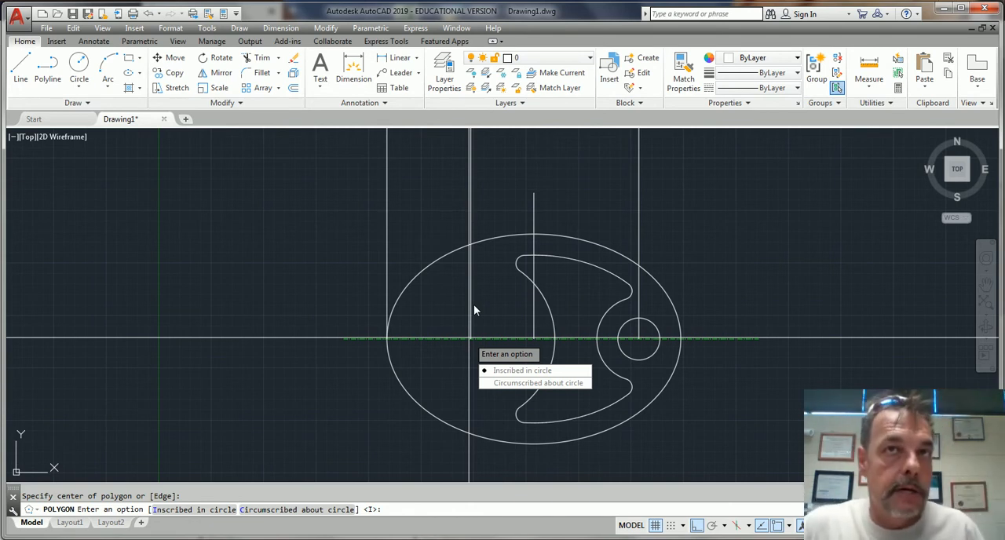
pyautogui.click(518, 371)
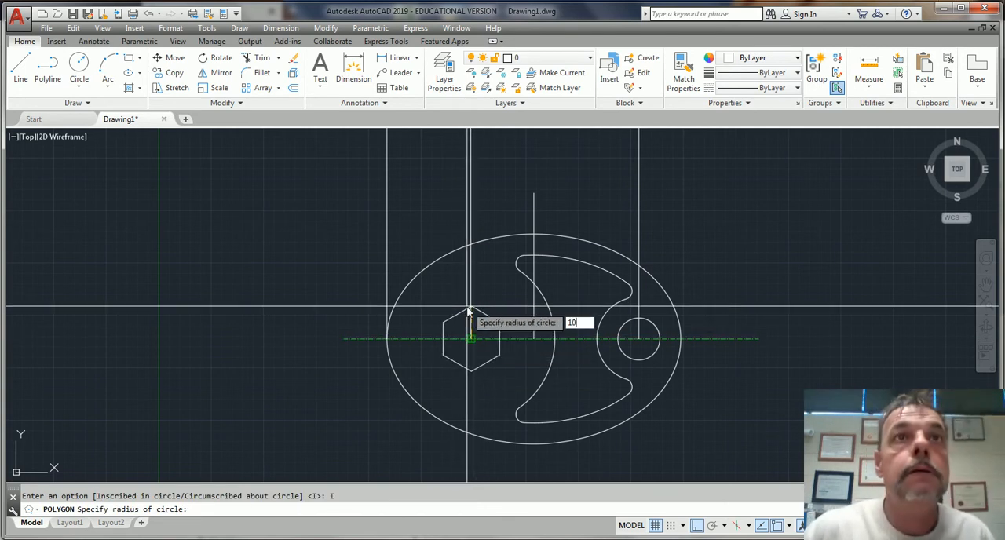
pyautogui.press('Return')
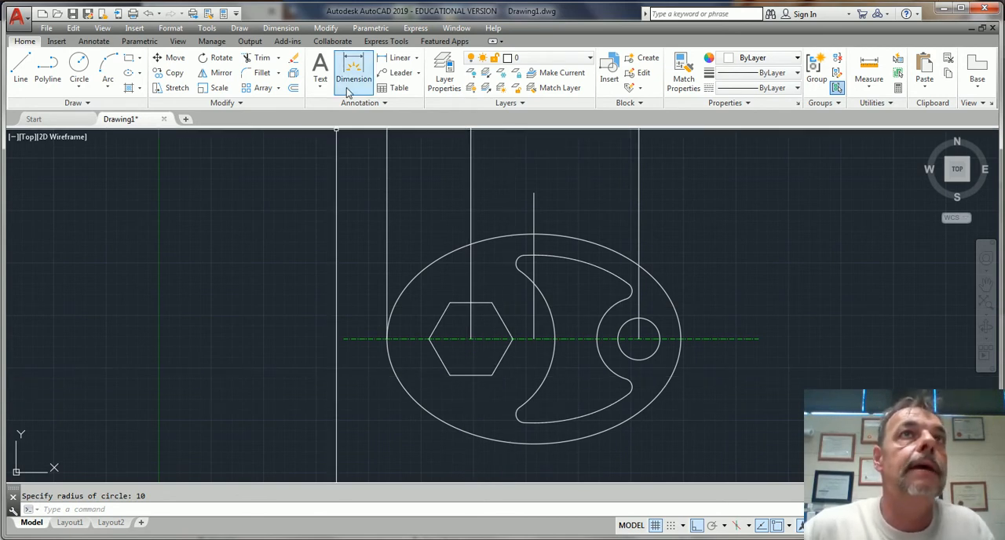
# Add a linear dimension between the hexagon's two opposite corners on the centerline, placed above the hexagon
pyautogui.click(95, 41)
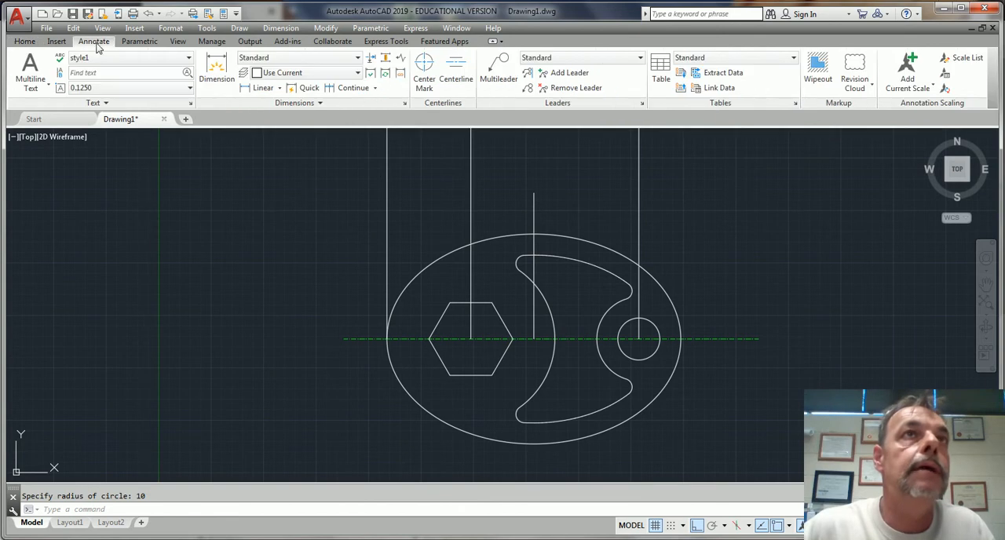
pyautogui.click(262, 88)
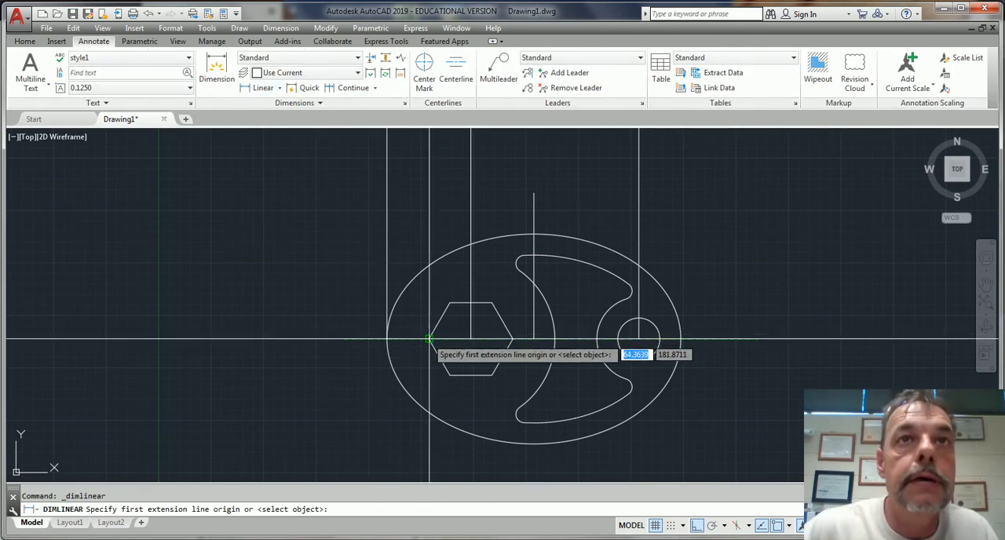
pyautogui.click(386, 338)
pyautogui.click(513, 338)
pyautogui.click(513, 340)
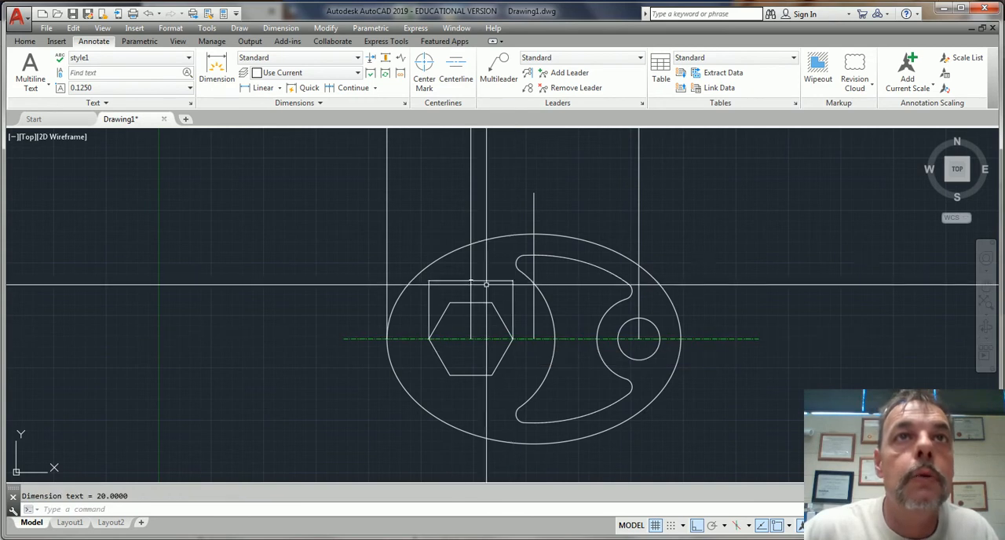
# Erase the linear dimension above the hexagon
pyautogui.scroll(8, 512, 338)
pyautogui.scroll(-8, 511, 283)
pyautogui.press('Escape')
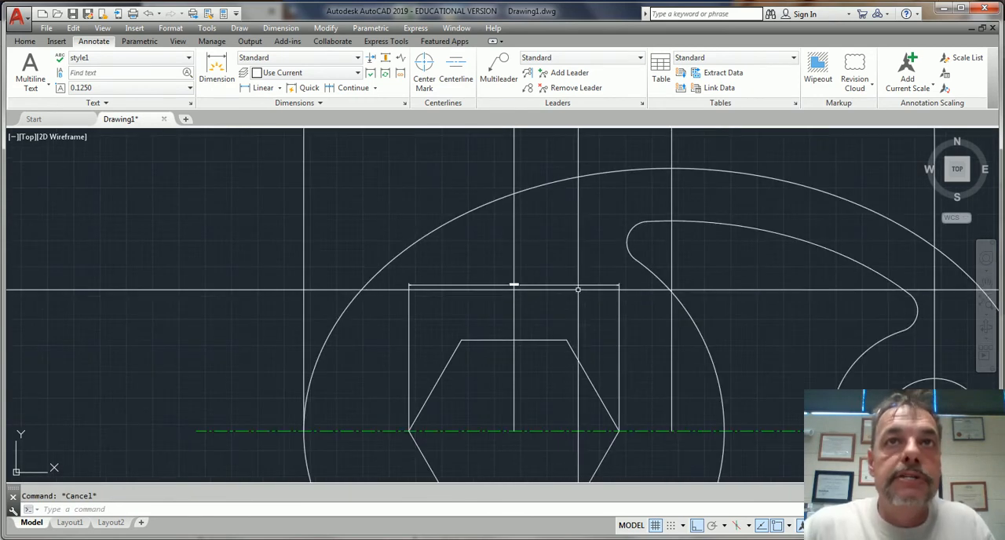
pyautogui.click(581, 285)
pyautogui.press('Delete')
pyautogui.scroll(-5, 605, 414)
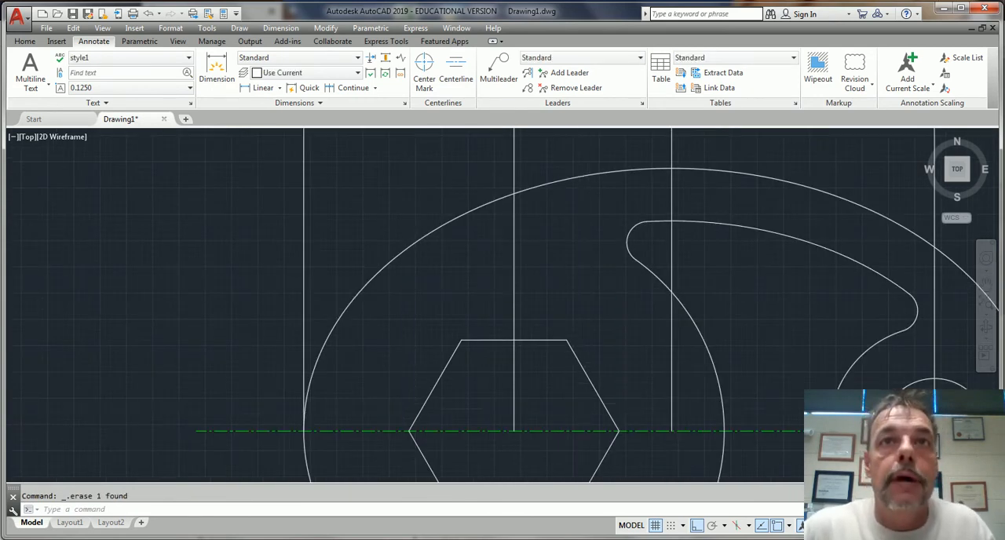
pyautogui.scroll(3, 611, 422)
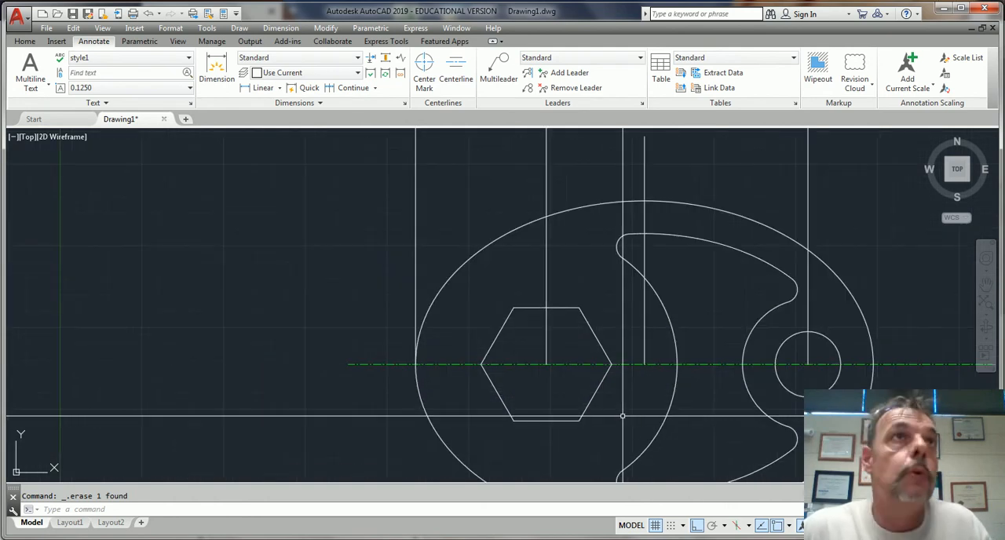
# Rotate the hexagon 270 degrees about its center
pyautogui.click(25, 42)
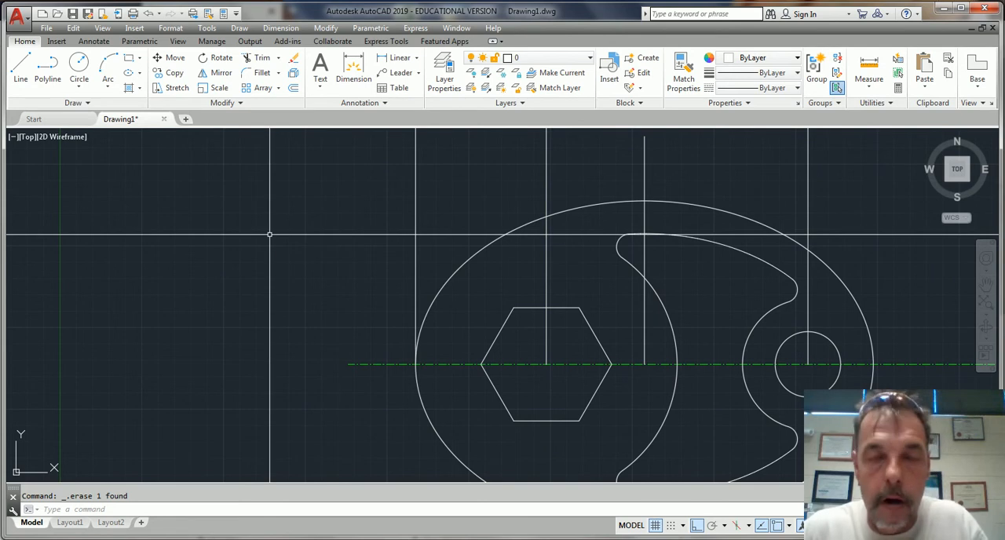
pyautogui.write('RO')
pyautogui.press('Return')
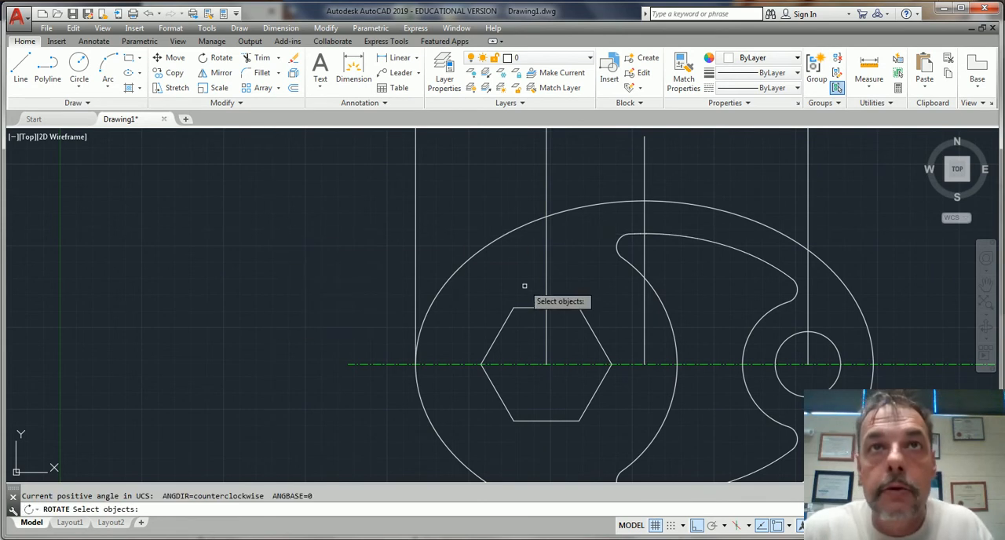
pyautogui.press('Return')
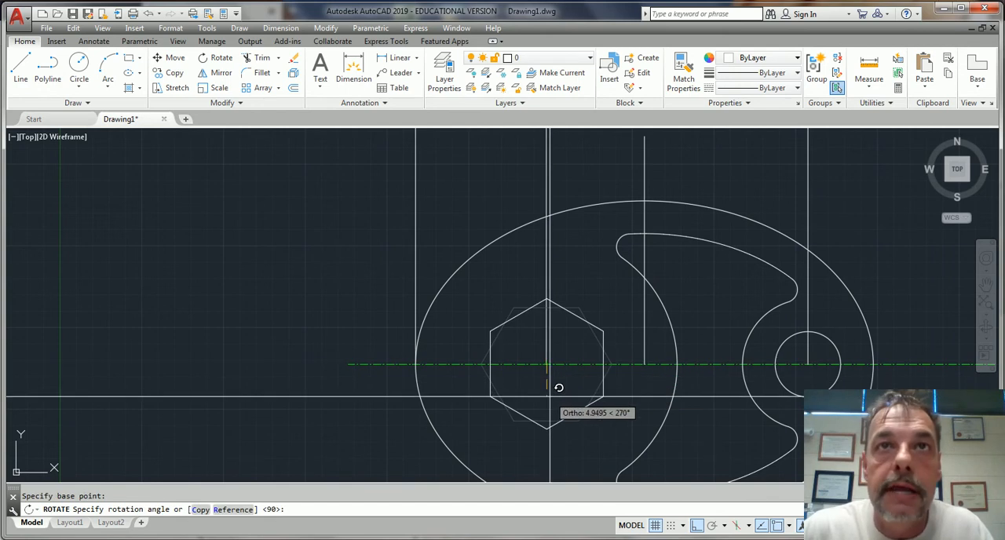
pyautogui.click(548, 389)
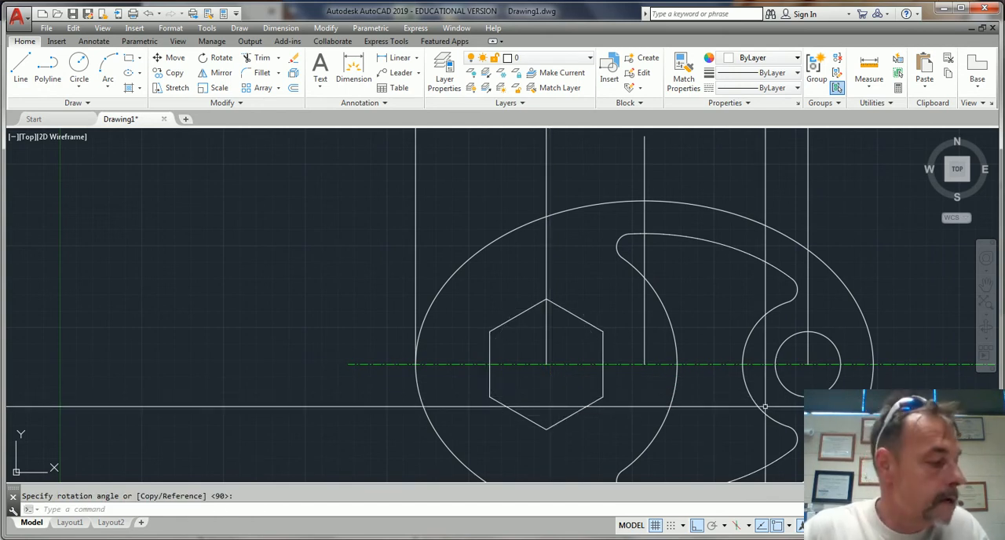
# Erase the four vertical construction lines that run down to the centerline
pyautogui.scroll(2, 647, 387)
pyautogui.scroll(-5, 647, 387)
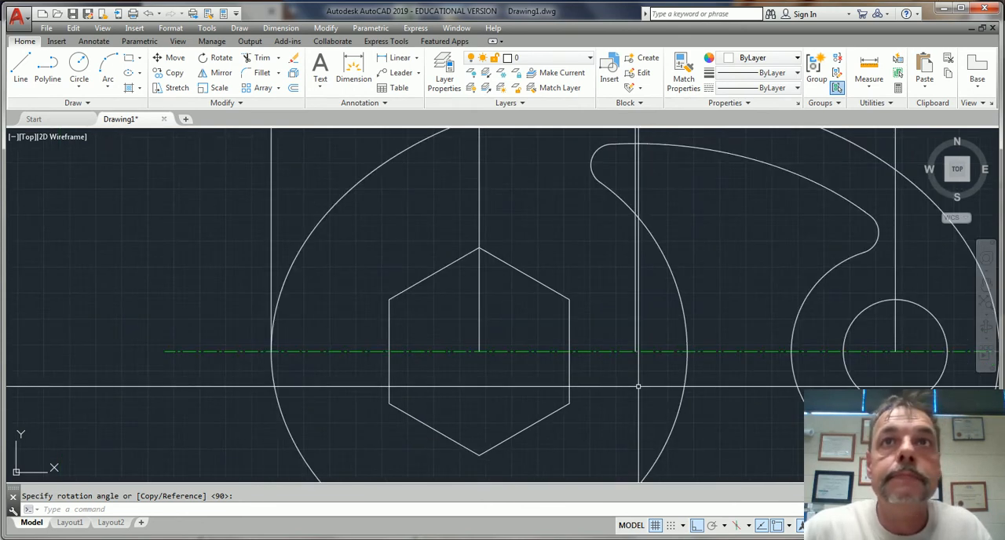
pyautogui.click(577, 306)
pyautogui.press('Delete')
pyautogui.click(781, 230)
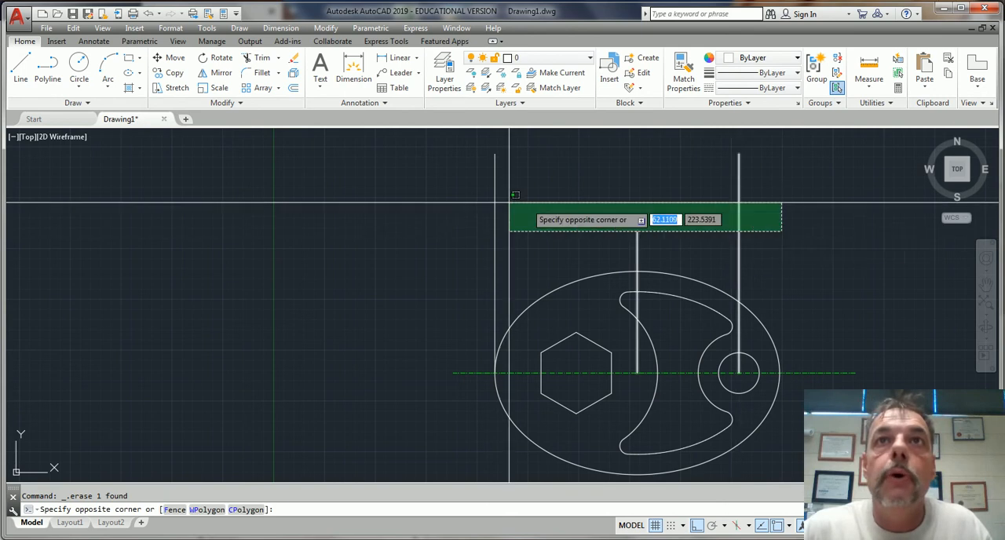
pyautogui.click(444, 196)
pyautogui.press('Delete')
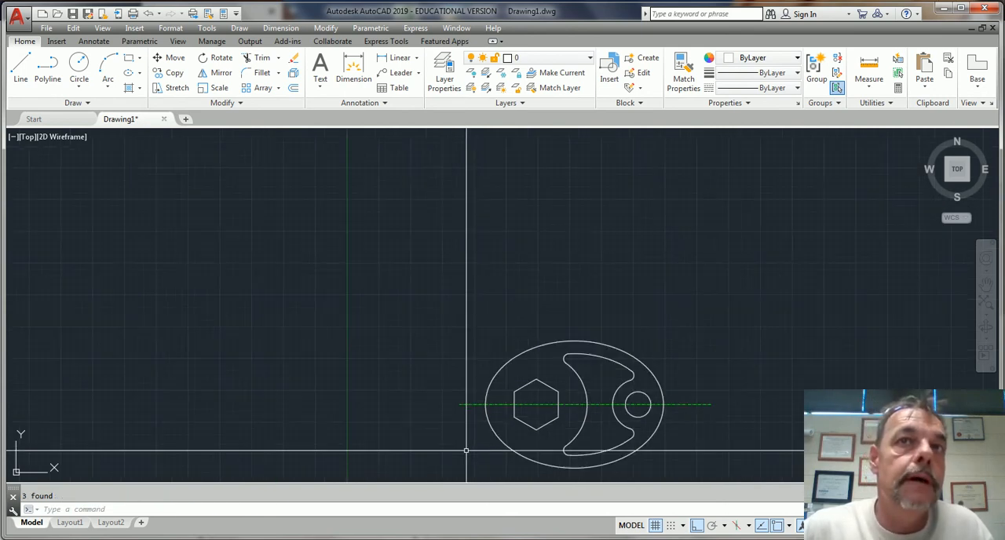
pyautogui.scroll(-2, 470, 458)
pyautogui.moveTo(464, 394); pyautogui.dragTo(477, 300, button='middle')
pyautogui.scroll(2, 460, 330)
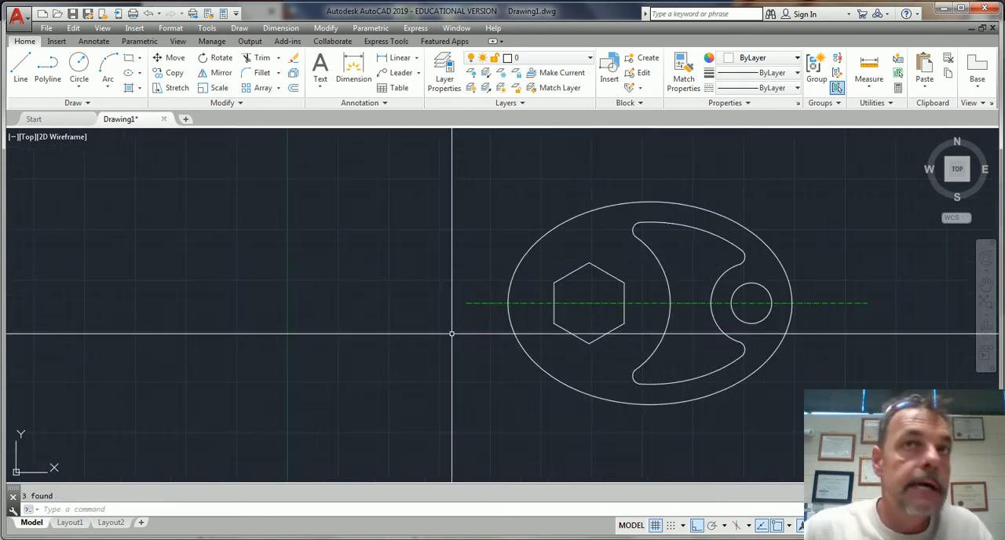
pyautogui.scroll(-1, 572, 385)
pyautogui.scroll(1, 579, 385)
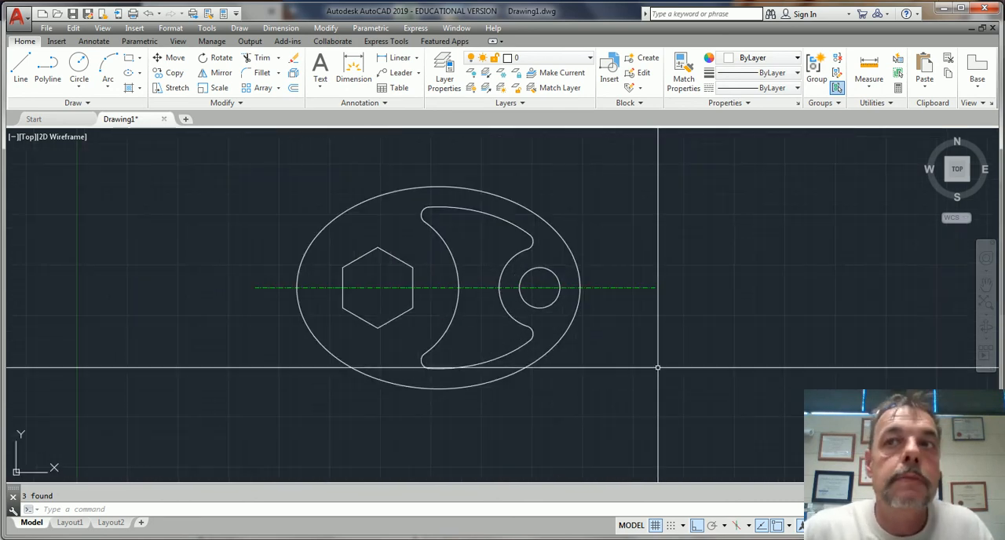